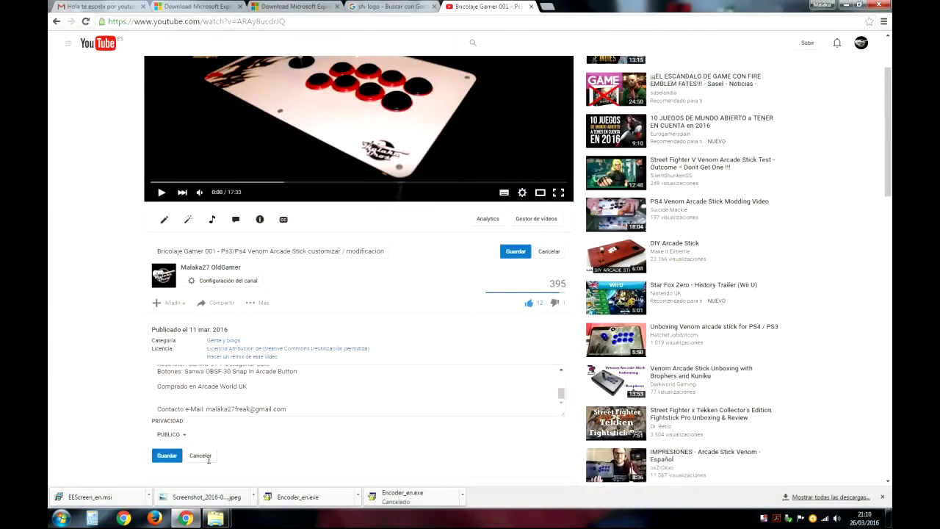
Step: Open the venom_v2_template_circles.zip MEGA link in a new tab, then show the desktop
left_click(208, 457)
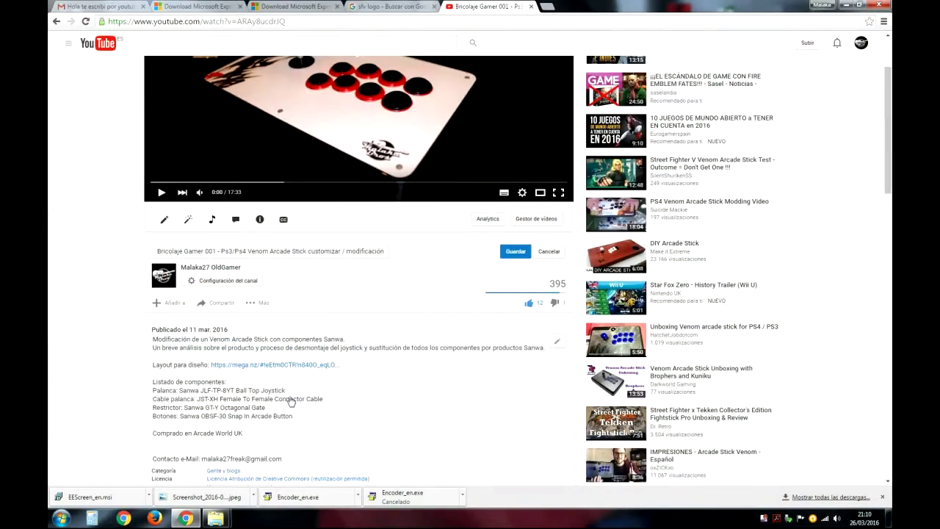
right_click(277, 367)
left_click(298, 369)
left_click(569, 7)
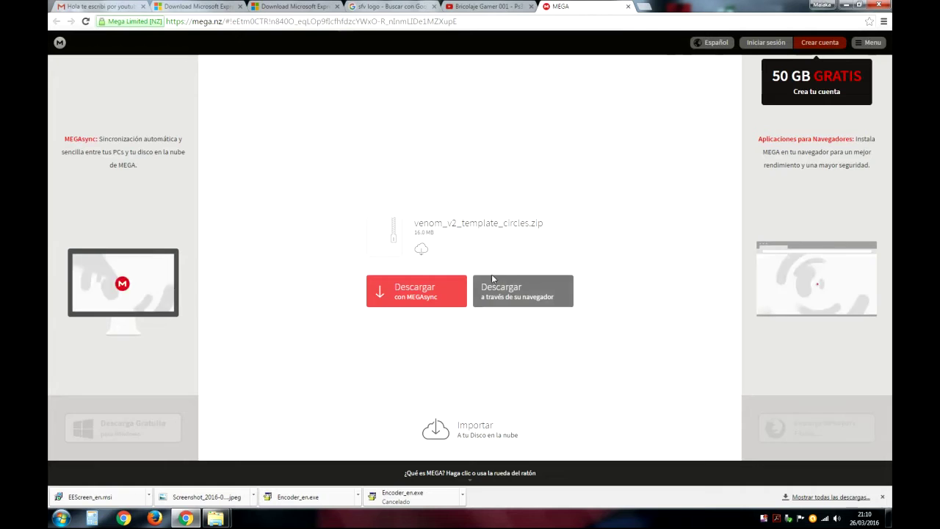
key("super+d")
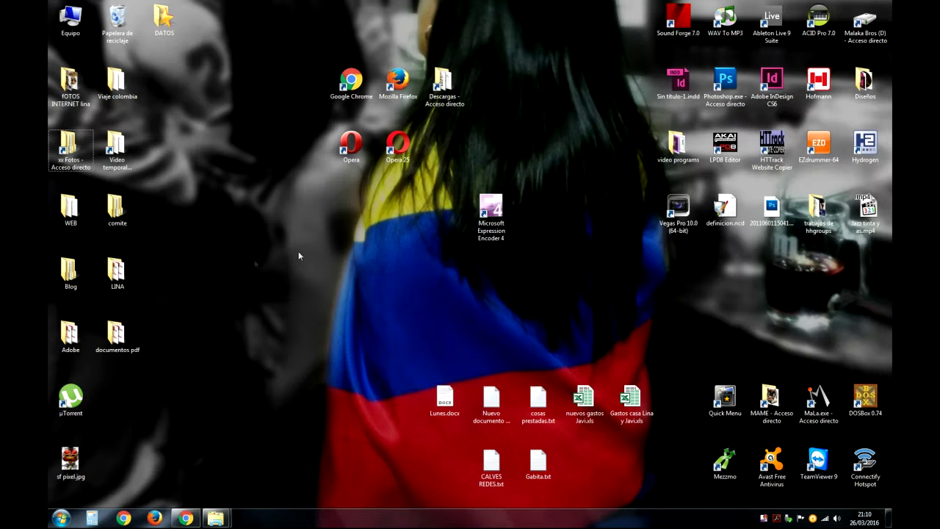
Step: Extract venom_v2_template_circles.psd from the zip with WinRAR into the channel folder
mouse_move(215, 518)
left_click(189, 482)
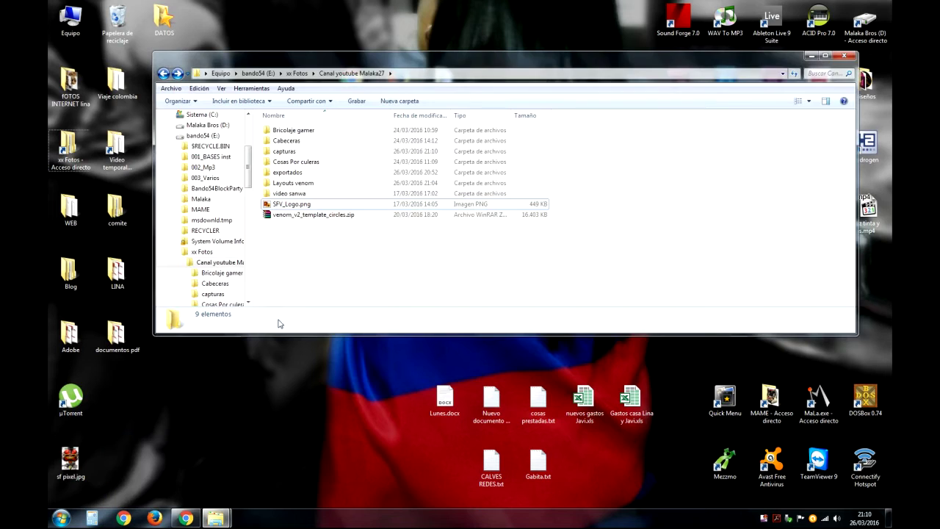
left_click(349, 216)
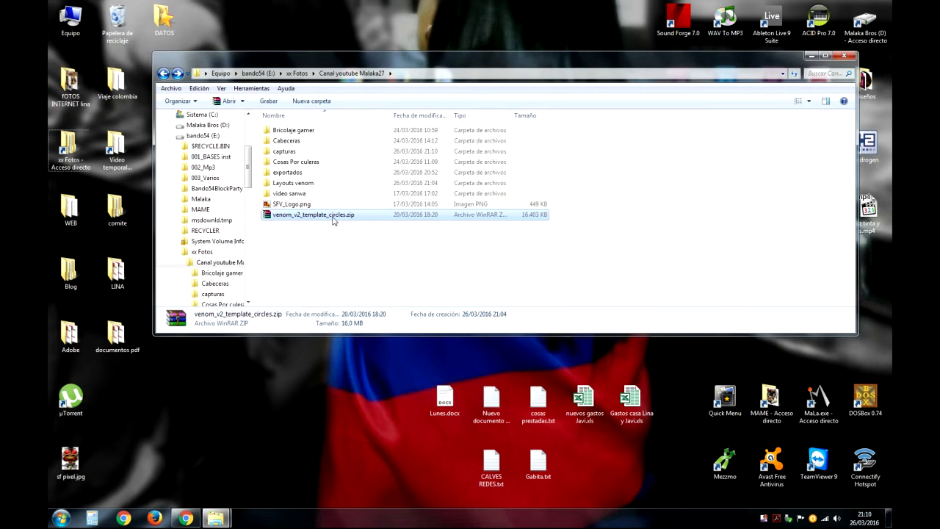
double_click(333, 215)
left_click(403, 252)
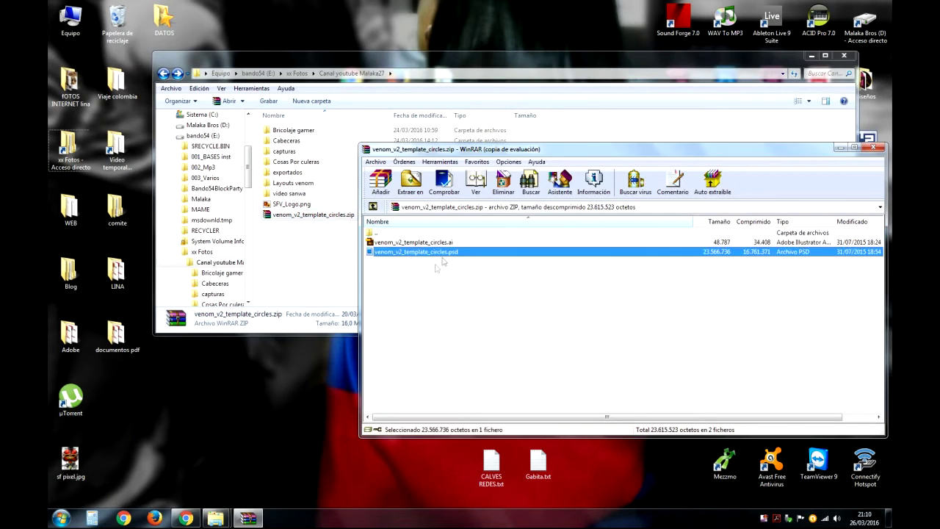
left_click(663, 296)
left_click_drag(337, 270, 311, 269)
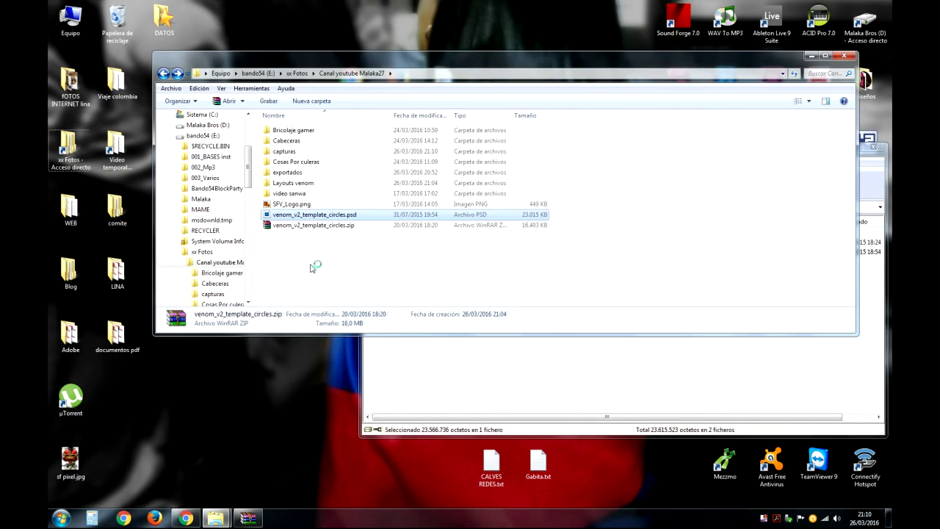
left_click(302, 218)
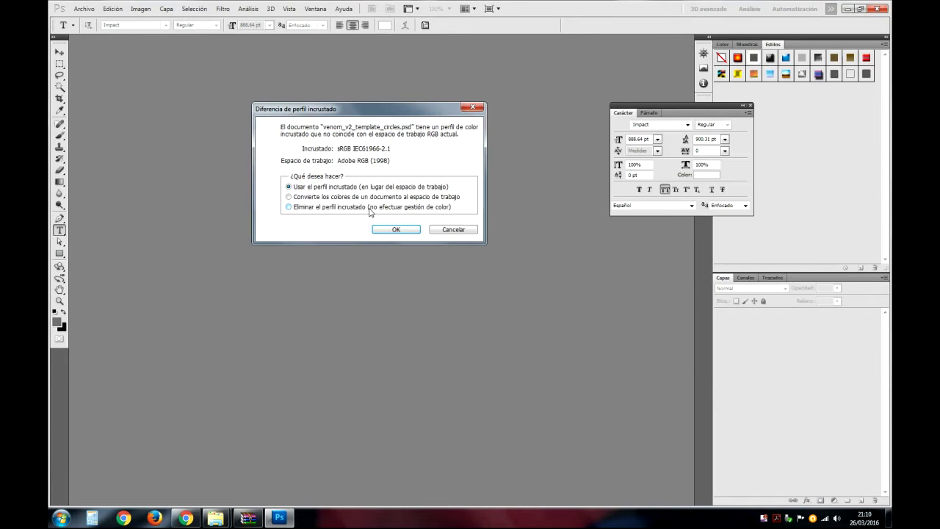
Step: Open the PSD keeping its embedded profile, and dock the Layers panel beside Channels and Paths
left_click(396, 230)
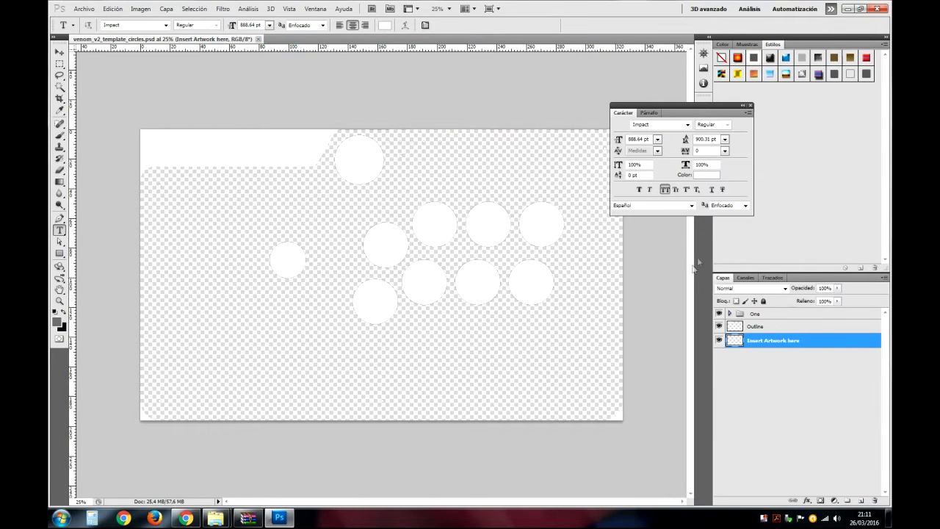
left_click_drag(722, 281, 446, 130)
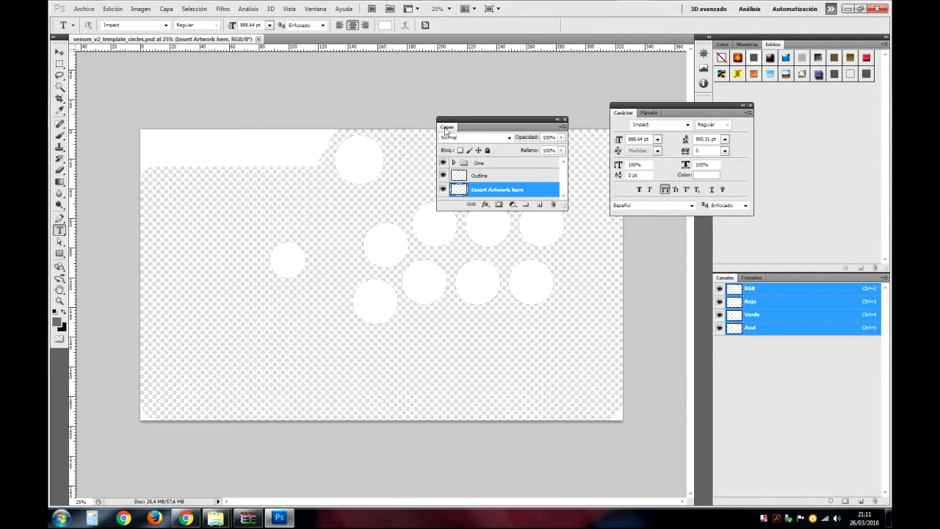
left_click(316, 9)
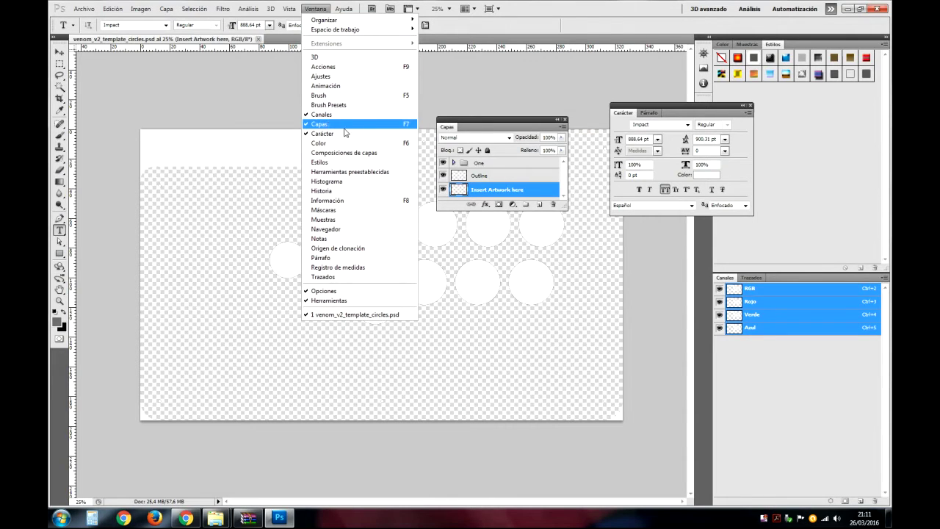
left_click(563, 210)
mouse_move(563, 210)
left_mouse_down()
mouse_move(589, 210)
mouse_move(644, 310)
left_mouse_up()
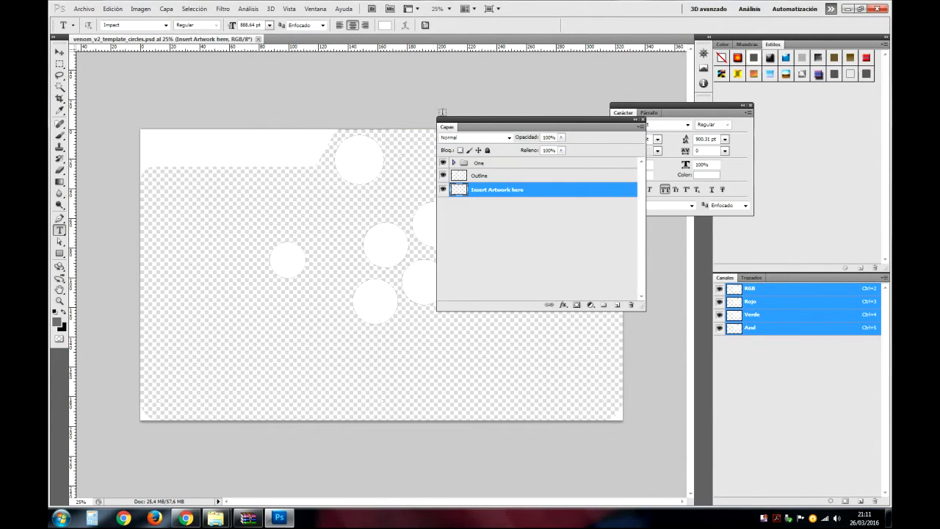
left_click_drag(446, 127, 740, 283)
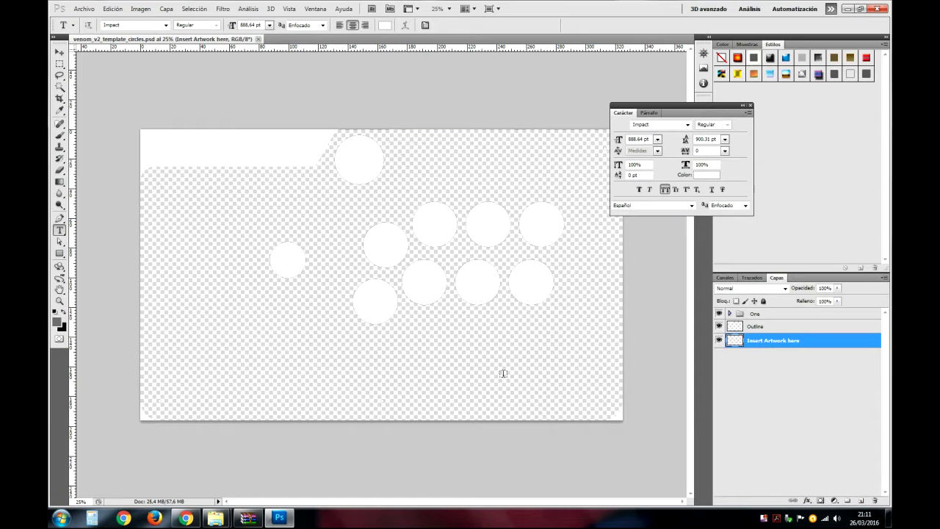
Step: Close the MEGA download page and the YouTube video tab
mouse_move(216, 518)
left_click(186, 518)
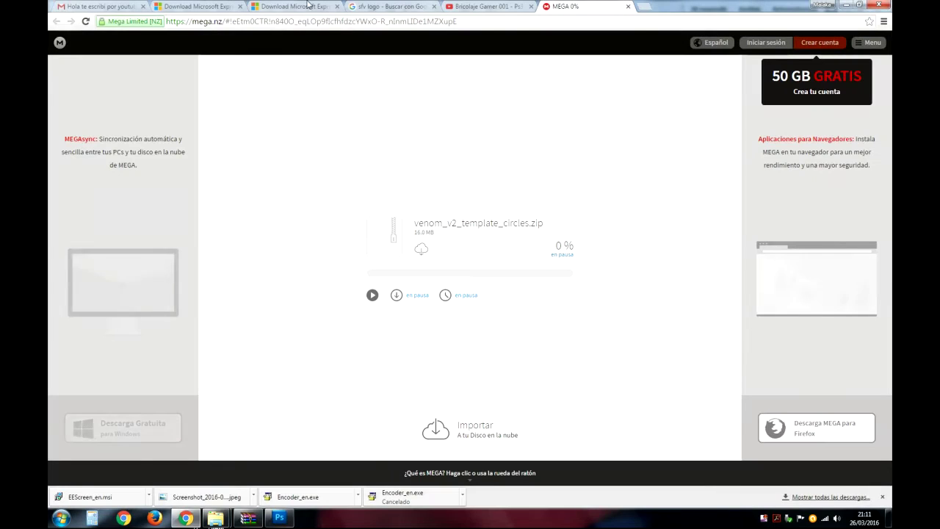
left_click(626, 7)
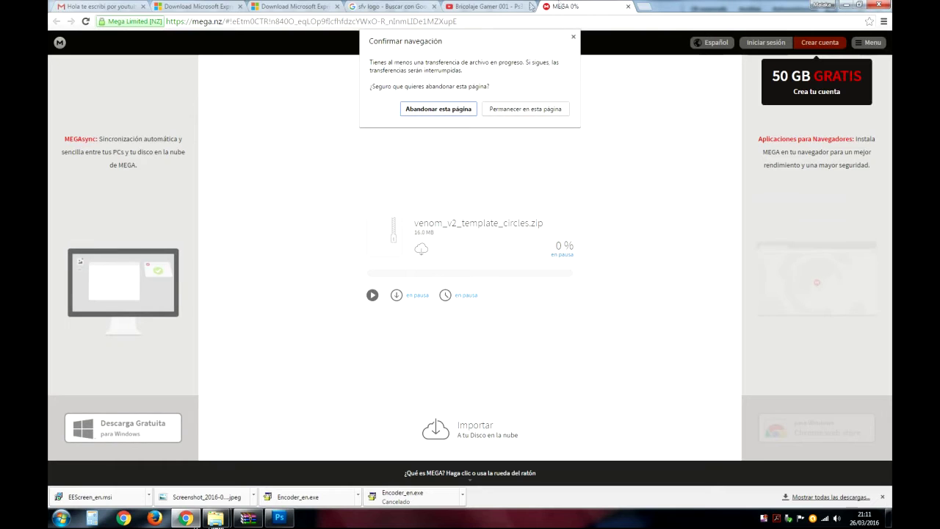
left_click(449, 110)
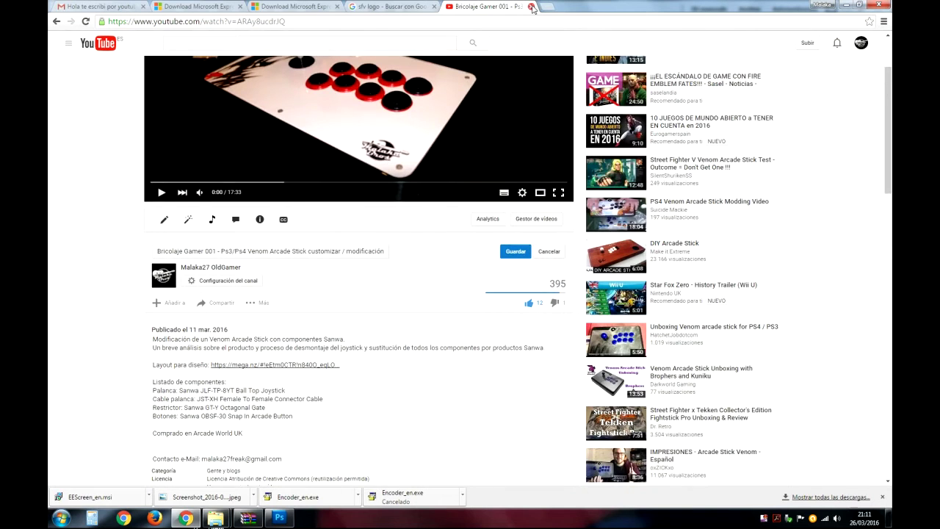
left_click(532, 6)
Step: Search Google Images for 'sfv logo' and preview the Street Fighter V logo
triple_click(170, 49)
type("sfv logo")
key("Return")
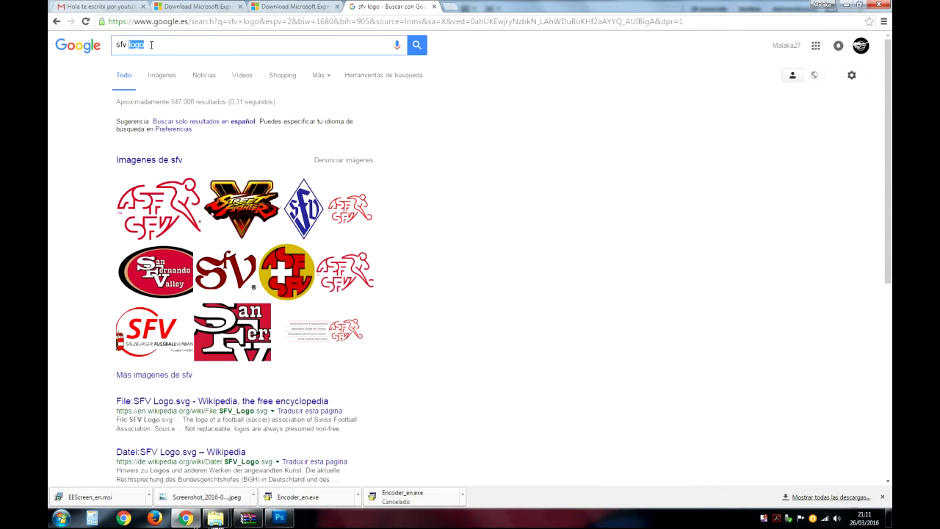
type("sfv logo")
key("Return")
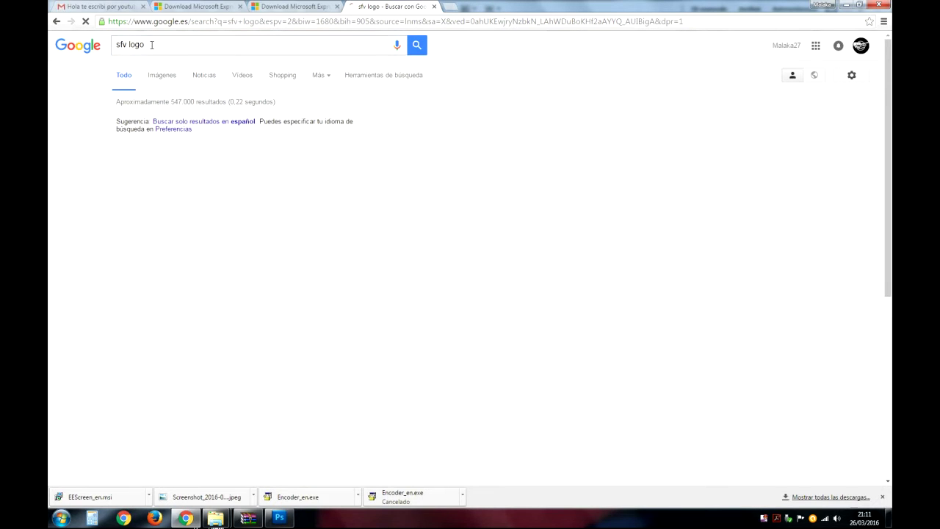
left_click(160, 78)
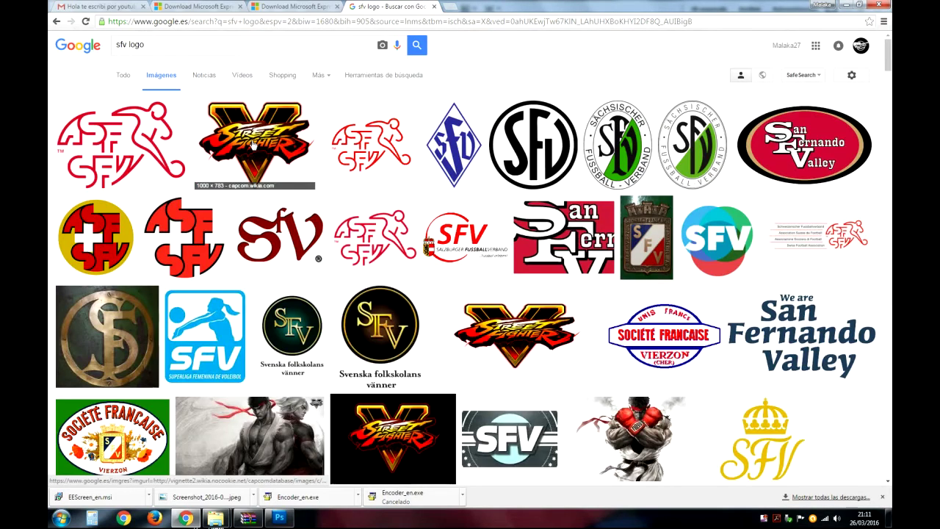
left_click(253, 144)
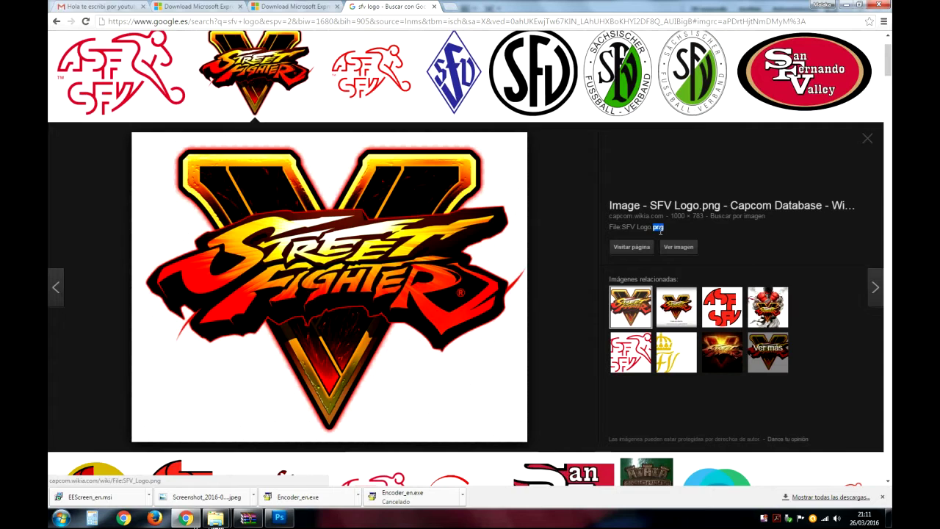
Step: Open the full-size Street Fighter V logo in its own tab
left_click(478, 383)
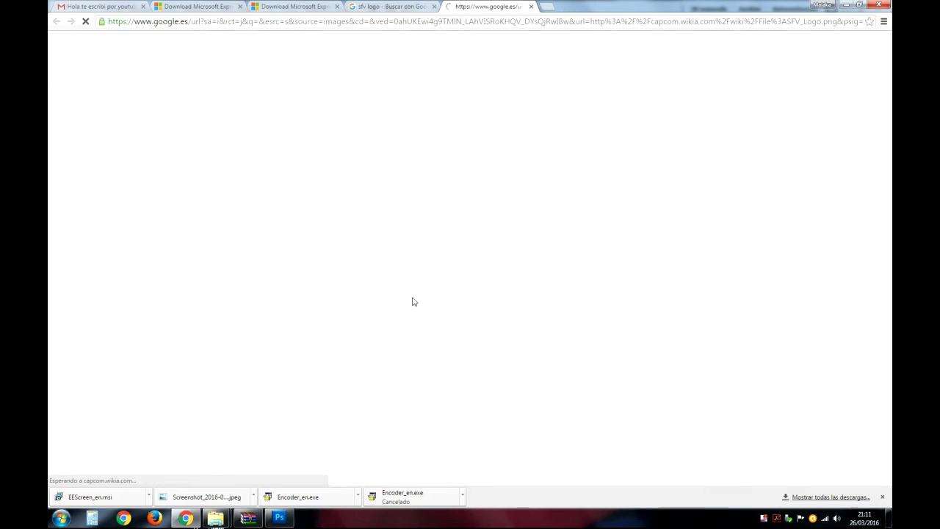
left_click(529, 7)
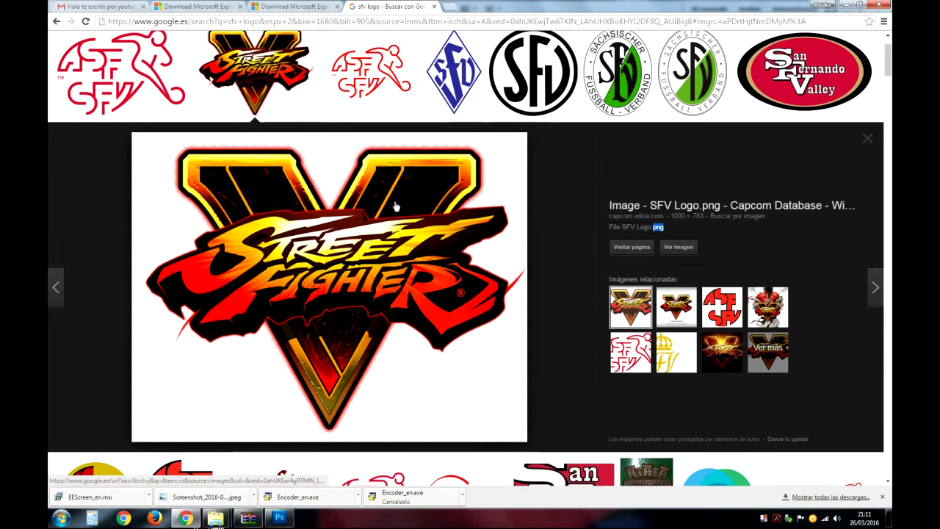
right_click(350, 221)
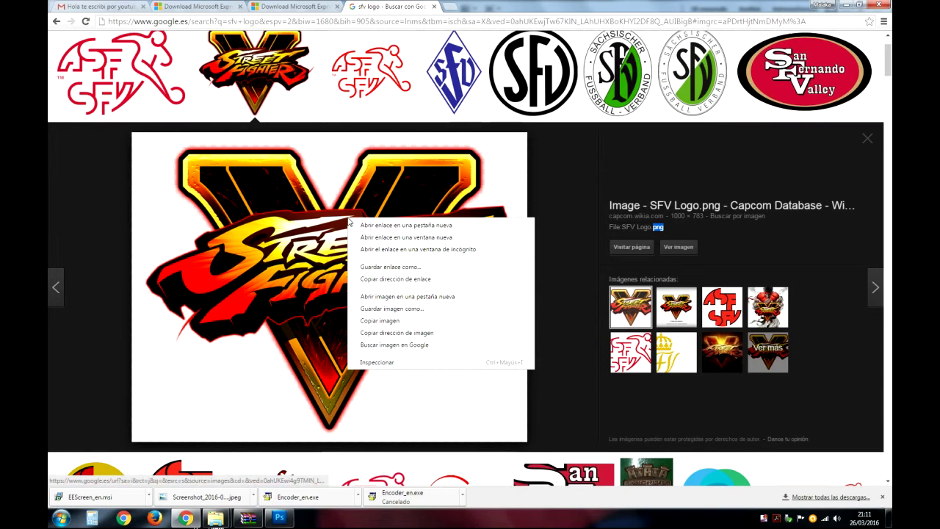
left_click(398, 299)
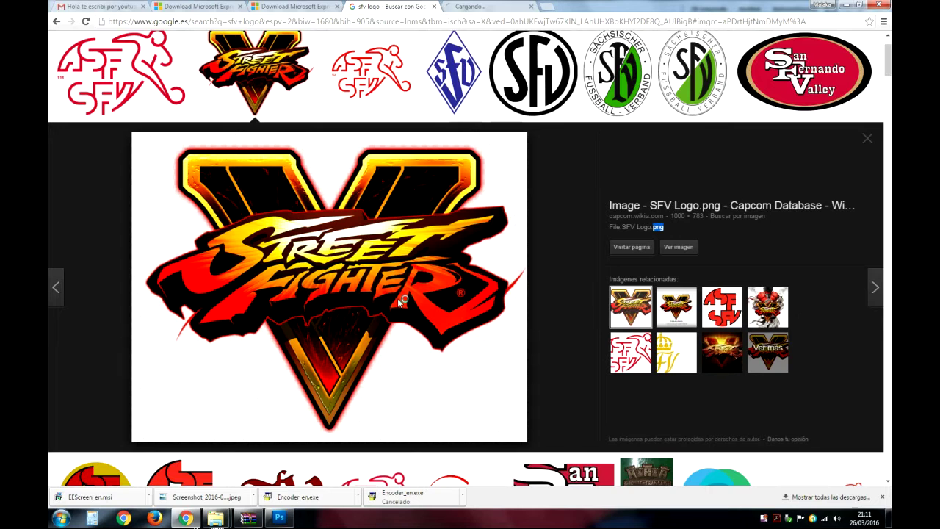
left_click(470, 6)
Step: Bring up the logo image's options, then close them without saving
right_click(338, 165)
left_click(305, 222)
mouse_move(323, 253)
left_mouse_down()
mouse_move(517, 433)
mouse_move(288, 142)
left_mouse_up()
right_click(288, 142)
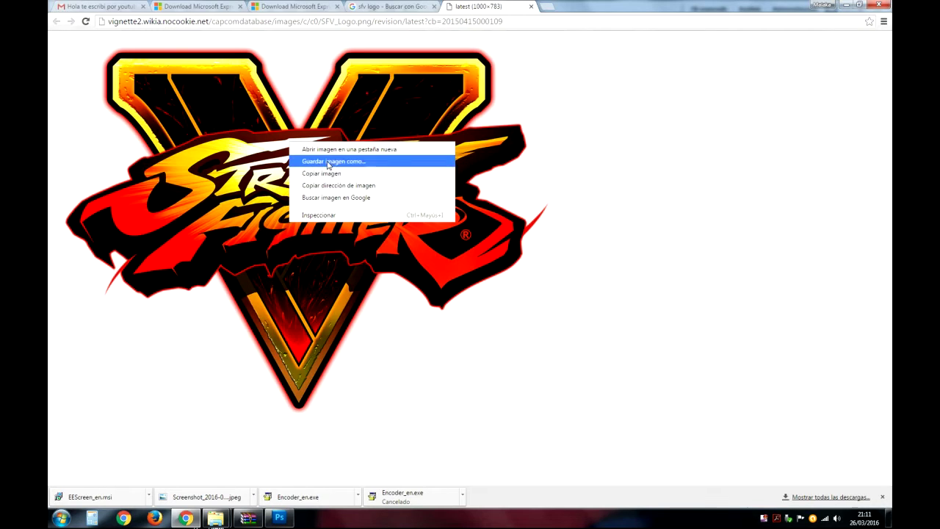
left_click(191, 178)
mouse_move(215, 518)
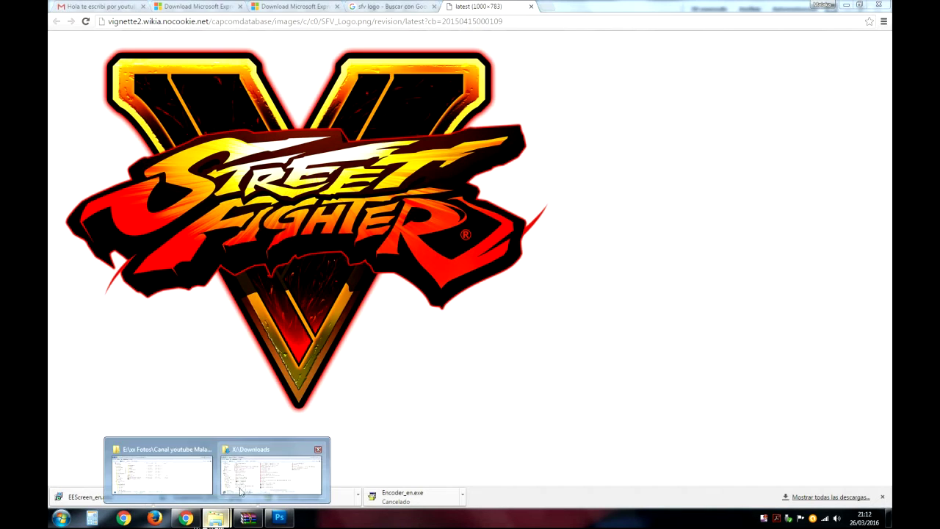
Step: Check SFV_Logo.png in the template folder, then return to the sfv logo image results
left_click(180, 481)
left_click(343, 266)
key("Up")
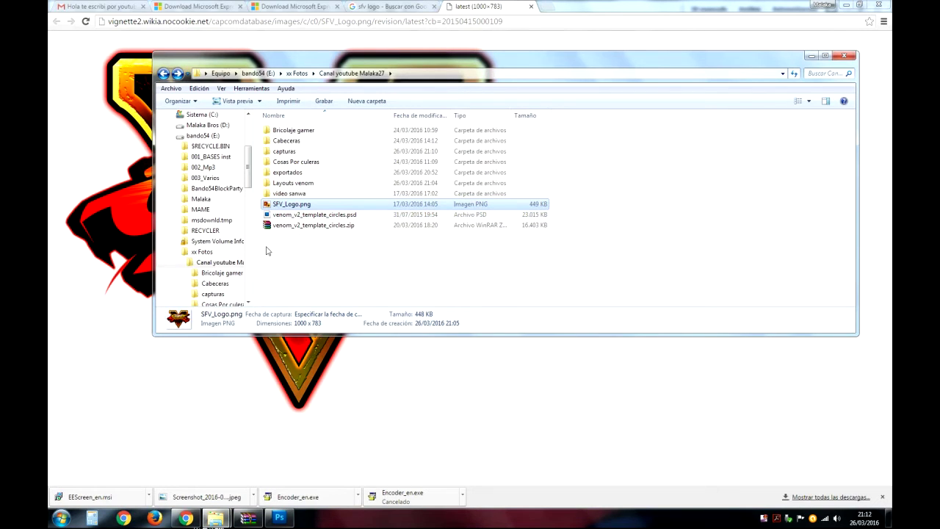
left_click(101, 360)
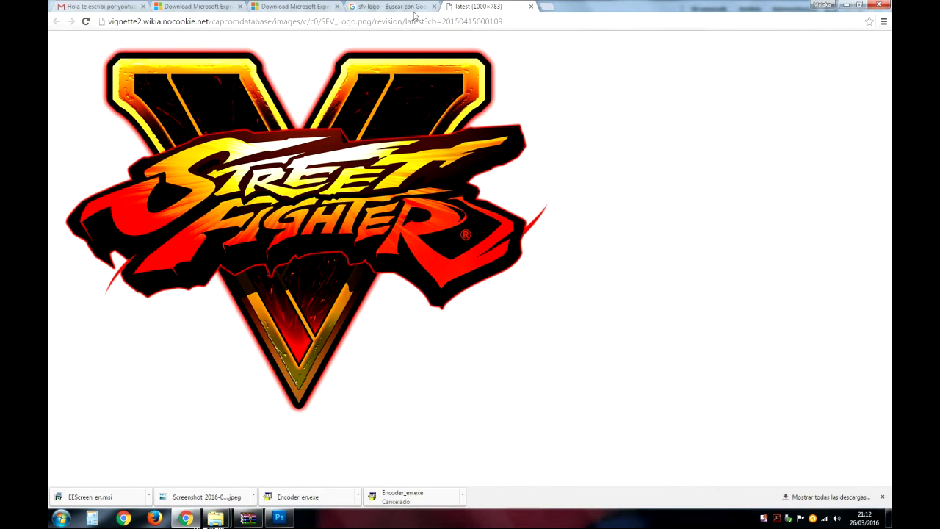
left_click(414, 15)
scroll(265, 206, "down", 3)
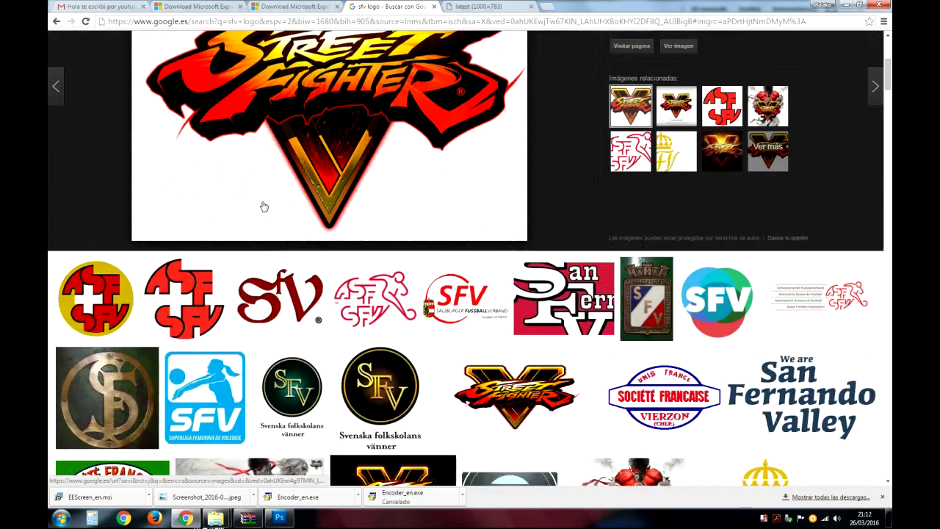
scroll(264, 206, "down", 4)
Step: Save the full-size Ryu key art as SFV-Keyart.png, then close the tab and minimize Chrome
left_click(636, 353)
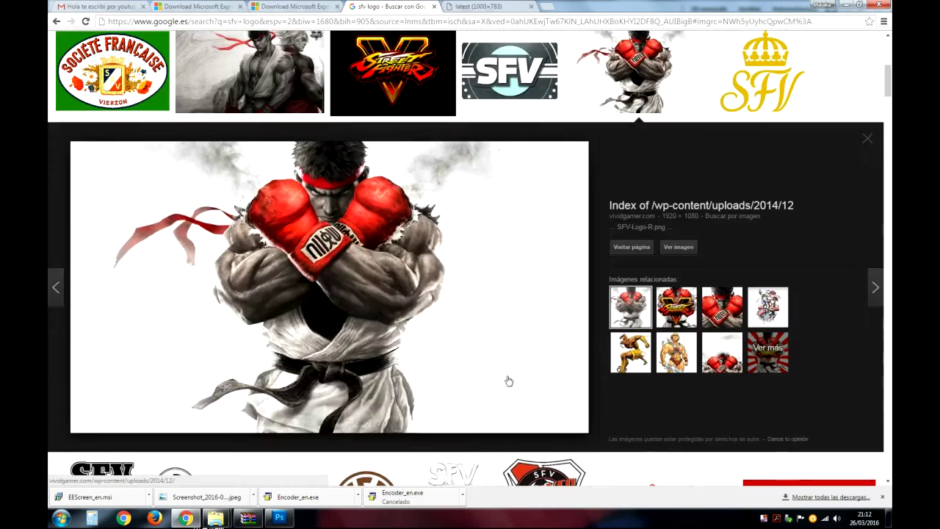
left_click(678, 247)
right_click(478, 261)
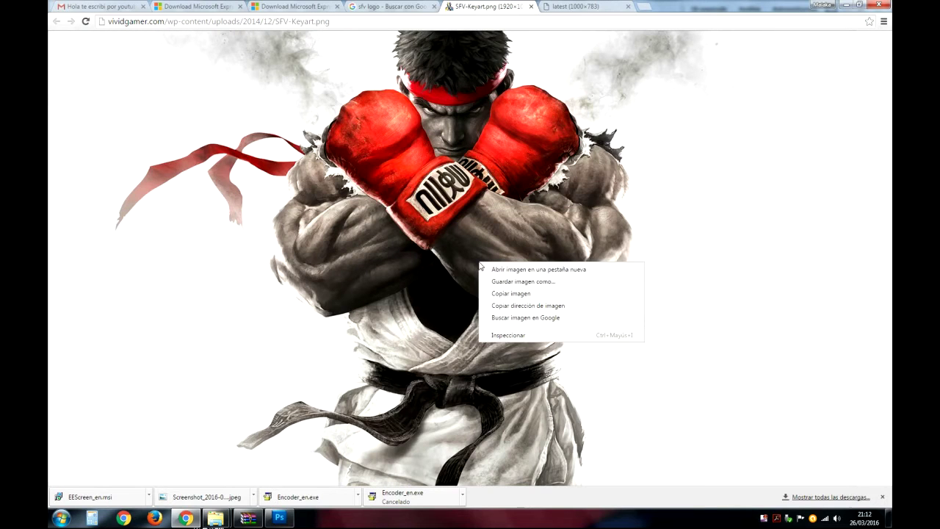
left_click(497, 280)
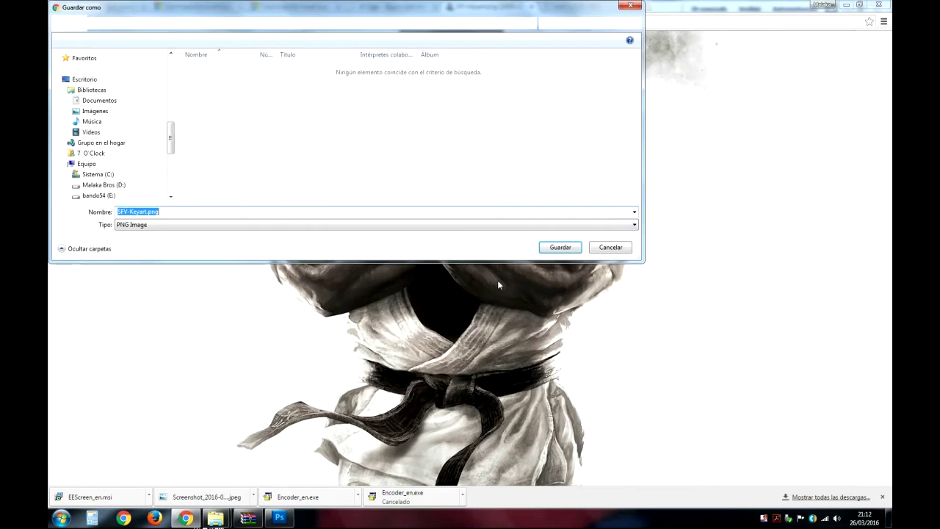
left_click(558, 252)
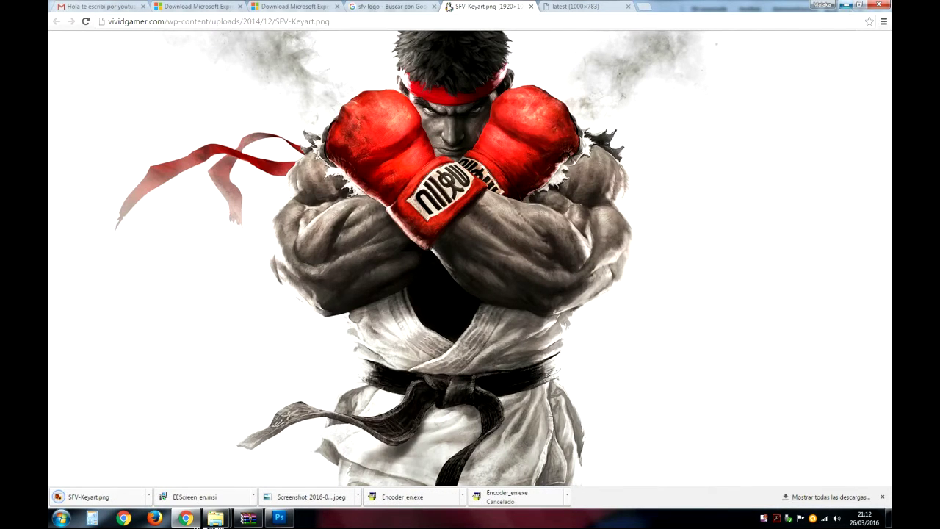
left_click(531, 6)
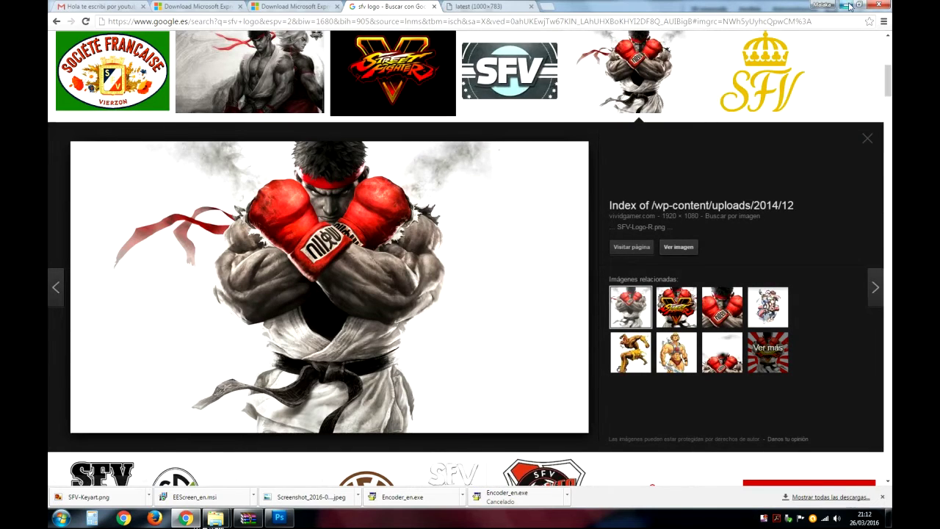
left_click(847, 5)
left_click(608, 250)
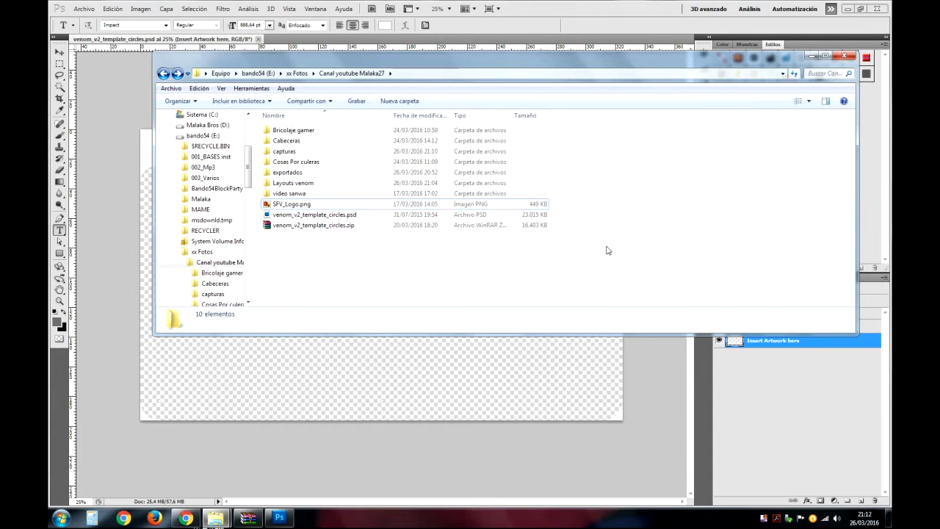
Step: Delete the desktop copy of SFV-Keyart.png, select it in the template folder, and return to Photoshop
left_click(218, 521)
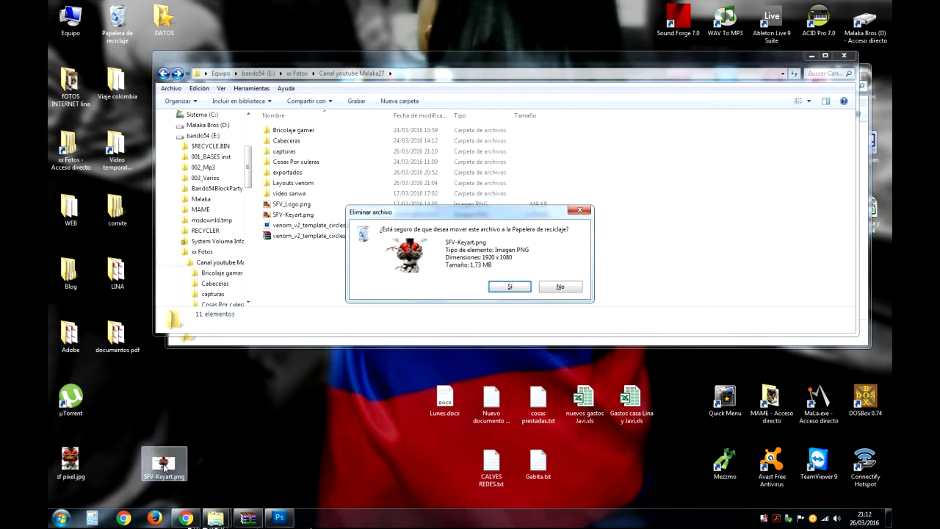
key("Return")
left_click(382, 267)
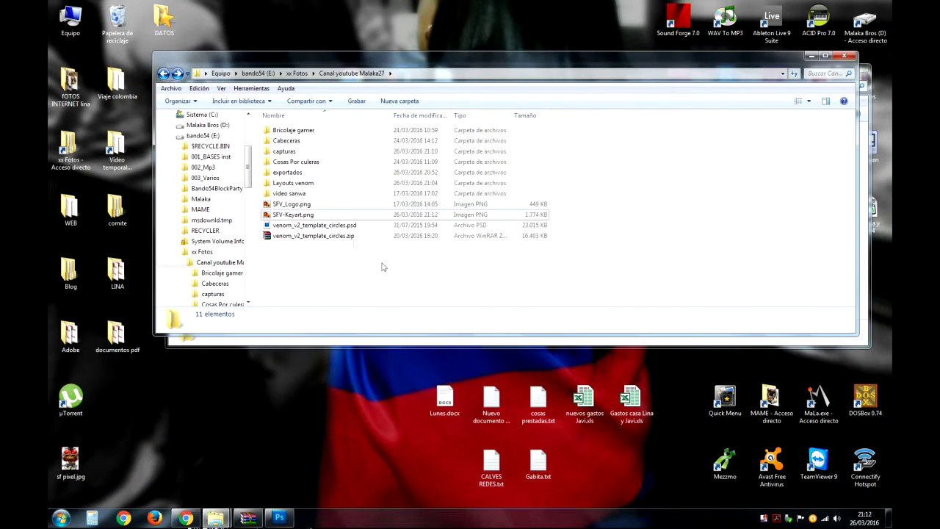
left_click(312, 214)
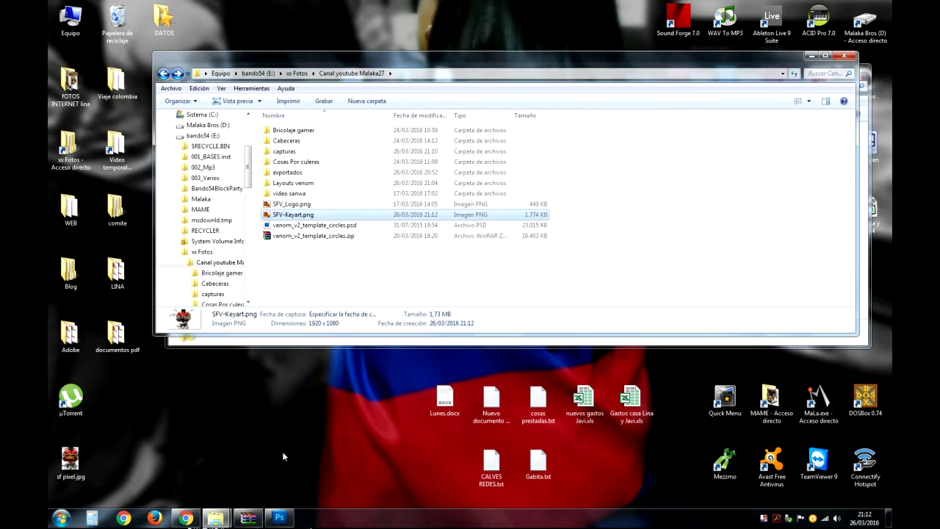
left_click(278, 513)
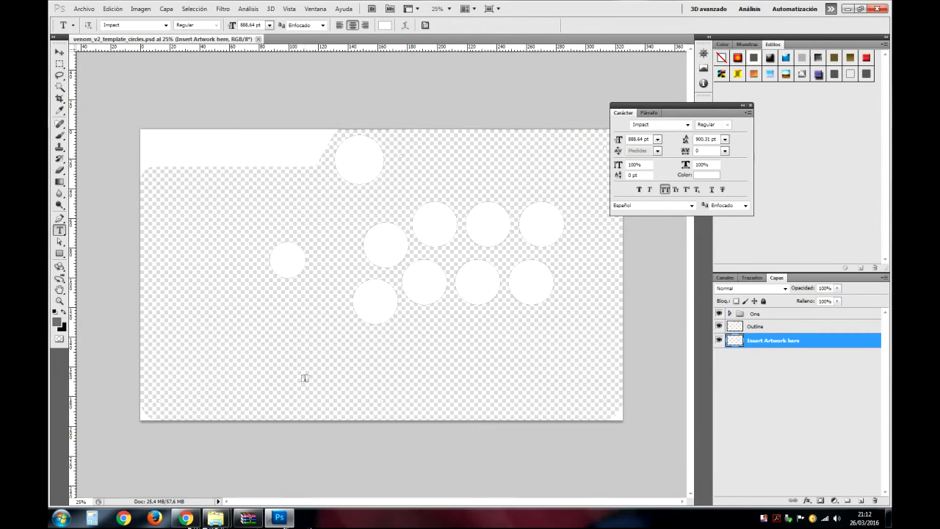
Step: Place SFV-Keyart.png into the template and drag it roughly into position
left_click_drag(306, 383, 305, 382)
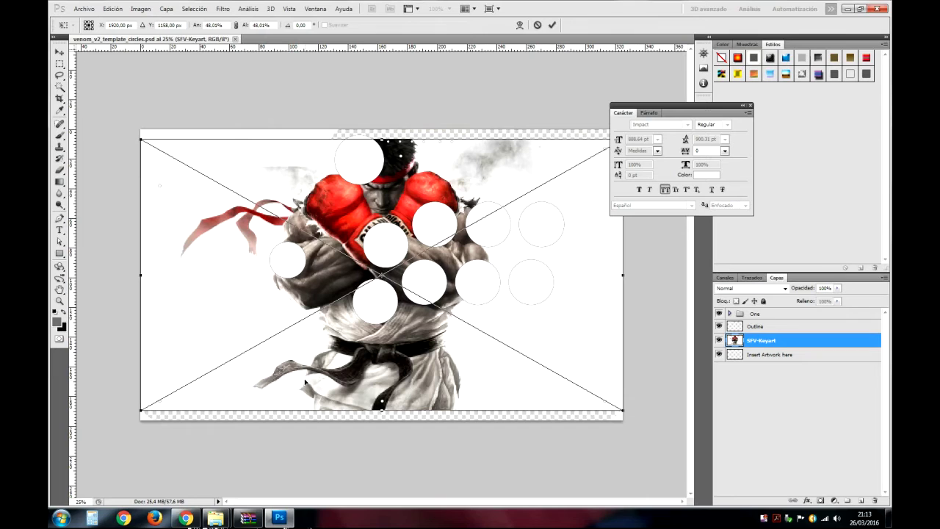
left_click(60, 53)
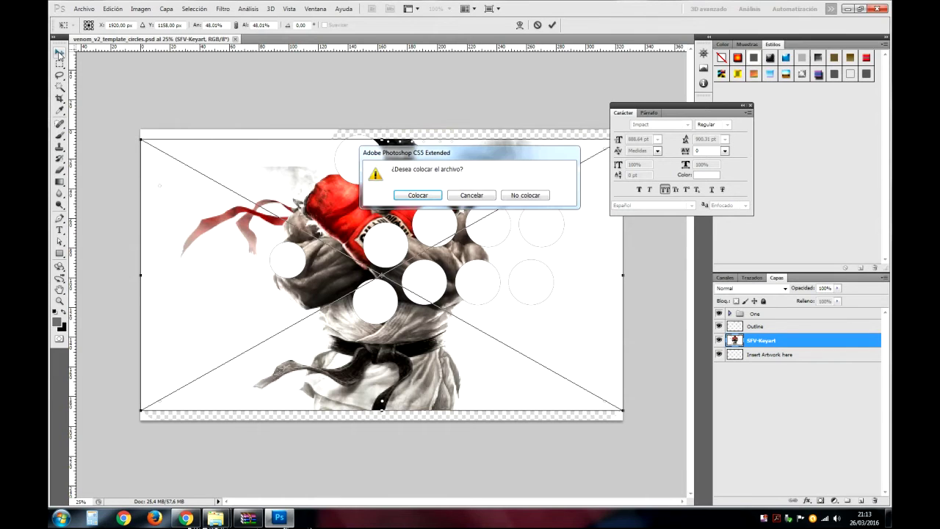
left_click(417, 196)
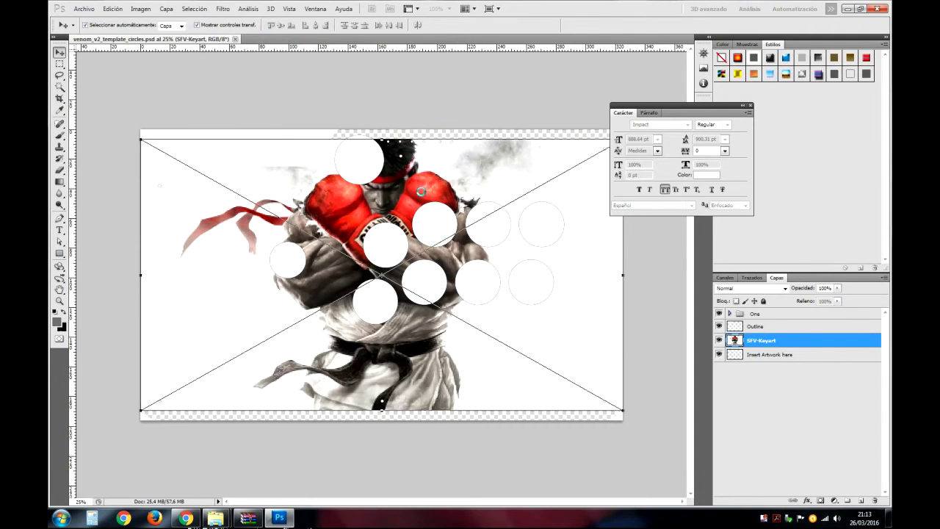
left_click_drag(141, 139, 126, 121)
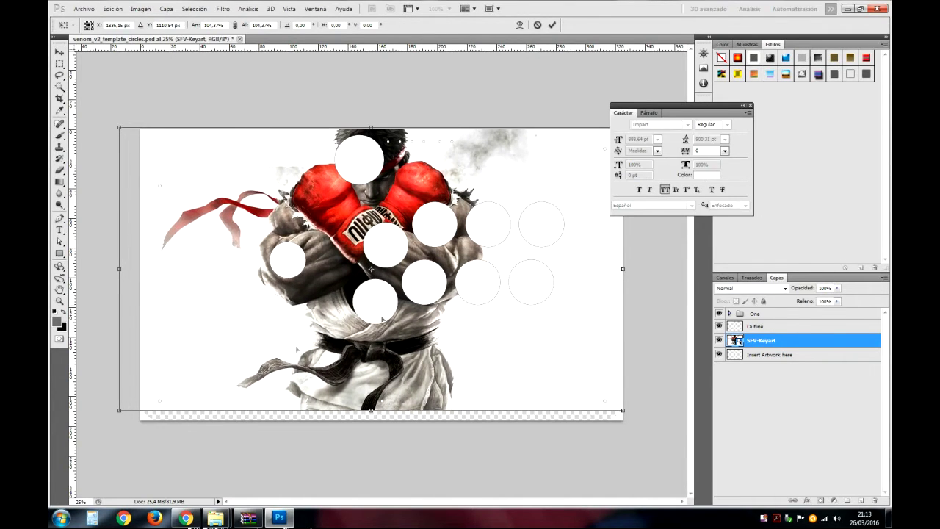
left_click_drag(242, 361, 119, 367)
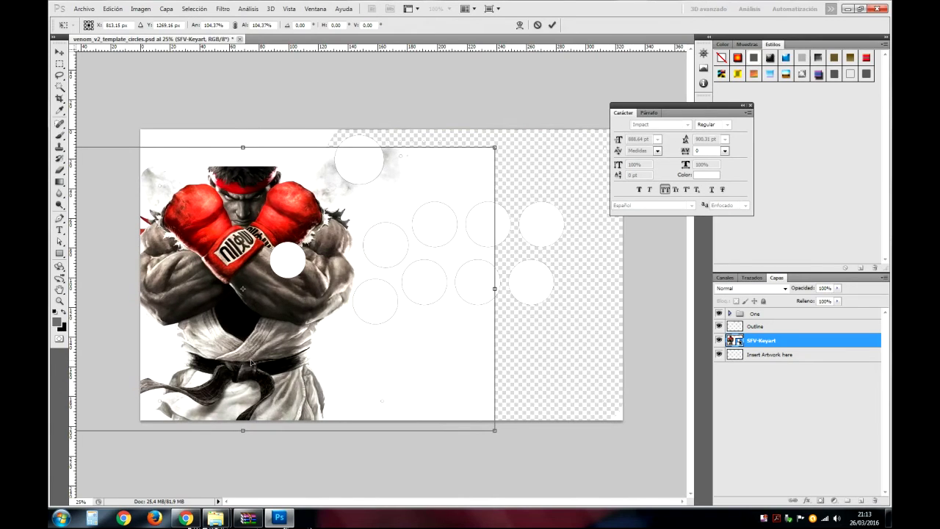
mouse_move(235, 362)
left_mouse_down()
mouse_move(374, 335)
mouse_move(411, 342)
left_mouse_up()
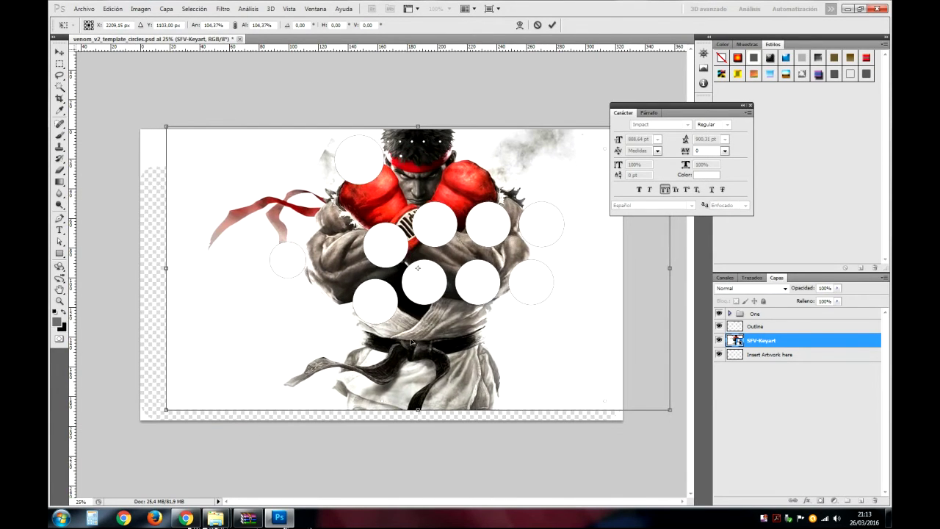
left_click_drag(404, 340, 407, 340)
key("ctrl+z")
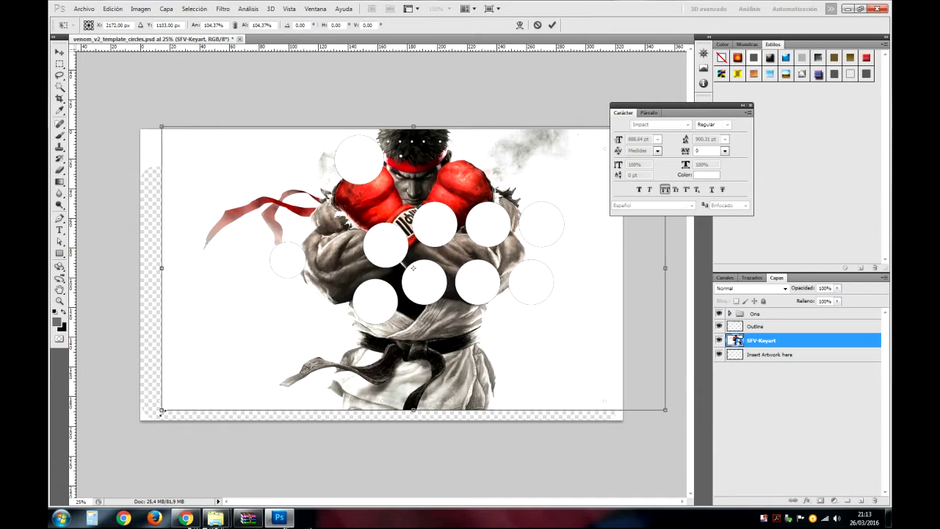
Step: Scale the Ryu artwork to 111.97%, nudge it right, and commit the transform
left_click_drag(162, 411, 125, 433)
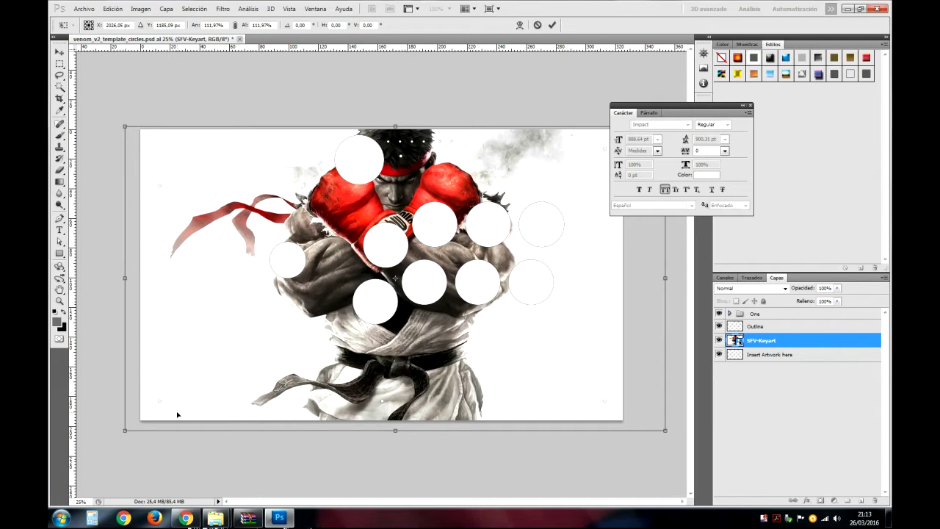
key("shift+Right")
key("shift+Right")
key("shift+Right")
key("shift+Right")
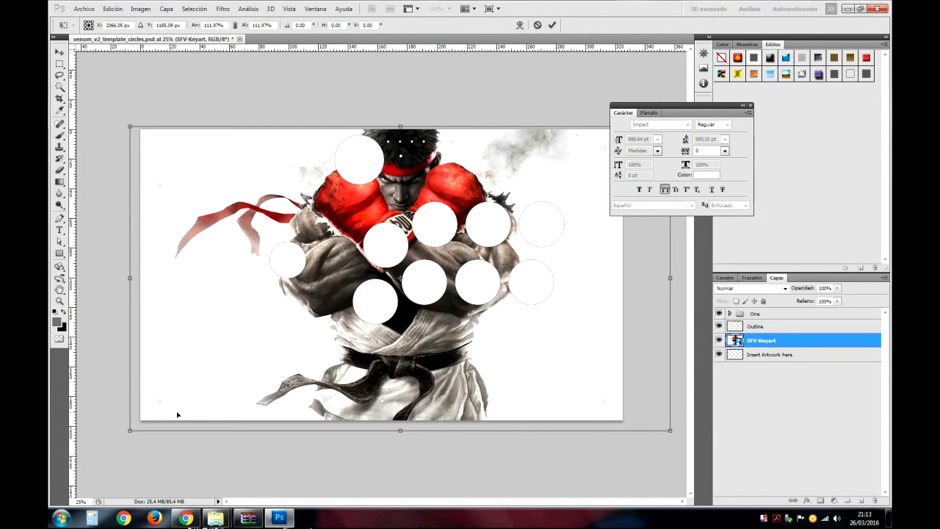
key("shift+Right")
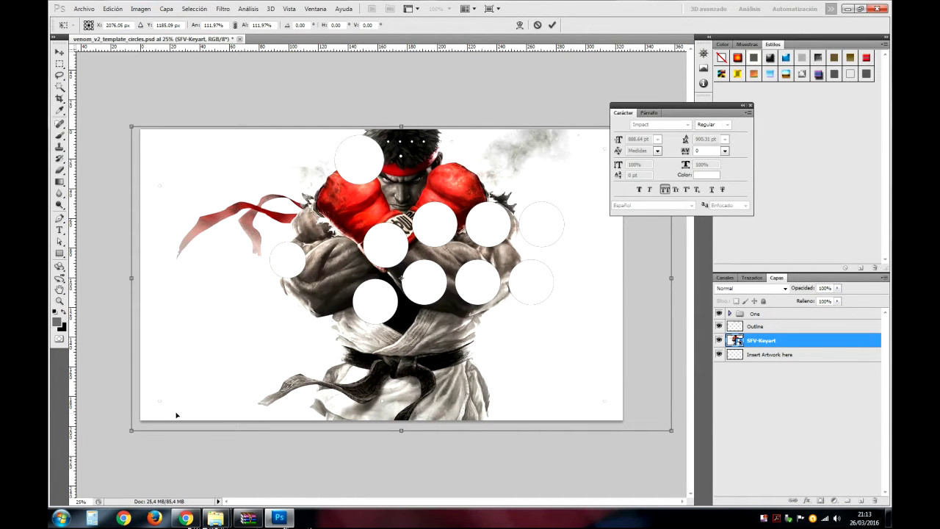
key("Return")
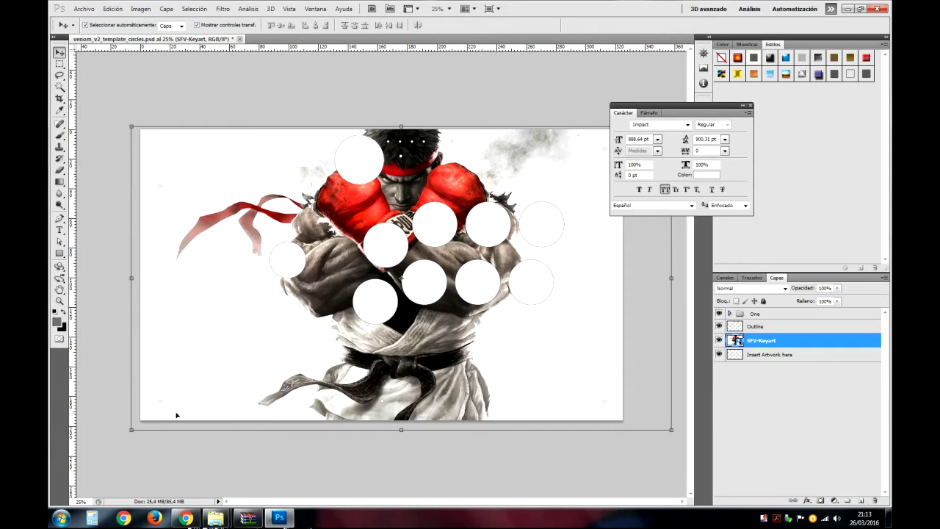
left_click(780, 408)
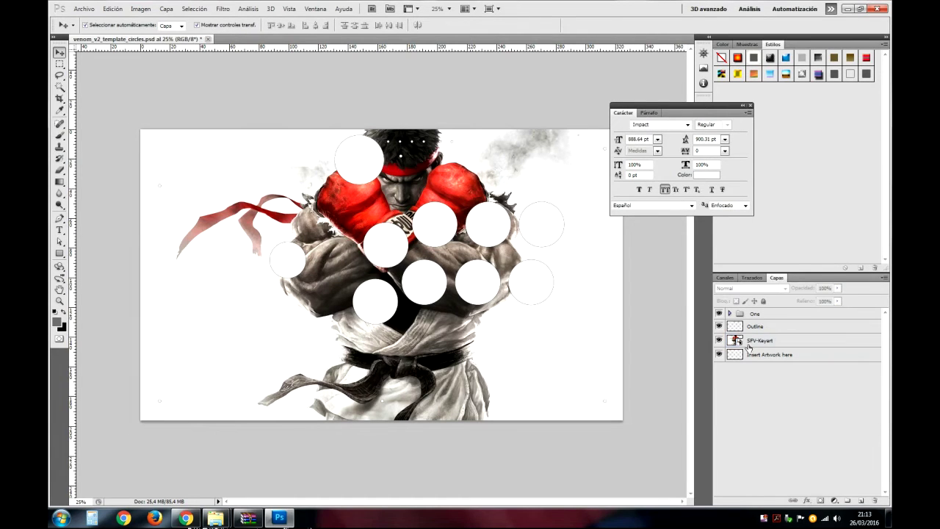
left_click(757, 344)
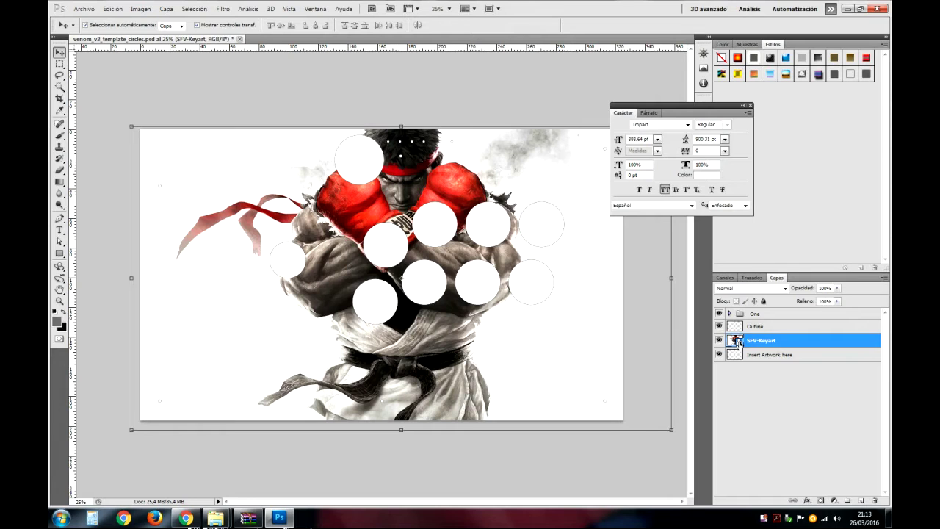
left_click(753, 418)
mouse_move(214, 518)
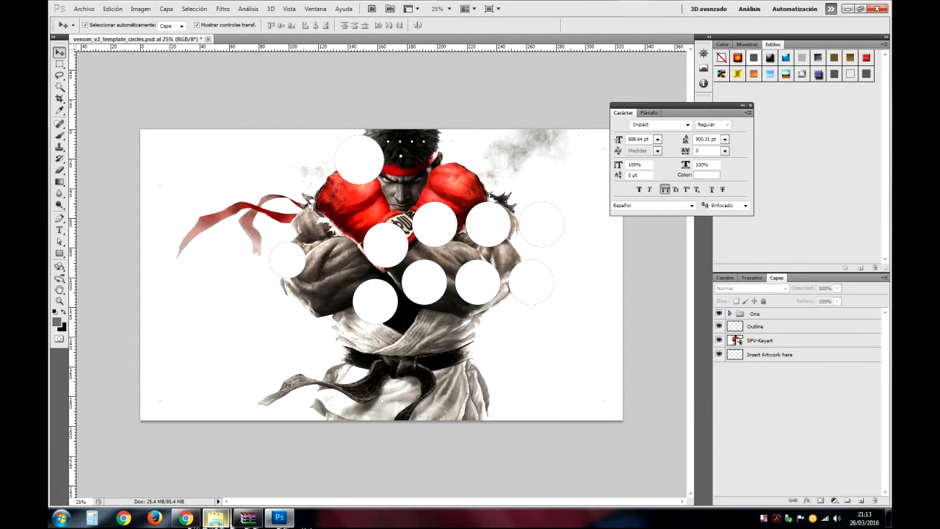
Step: Place SFV_Logo.png into the template, move it to the bottom-right corner, and commit it
left_click(195, 491)
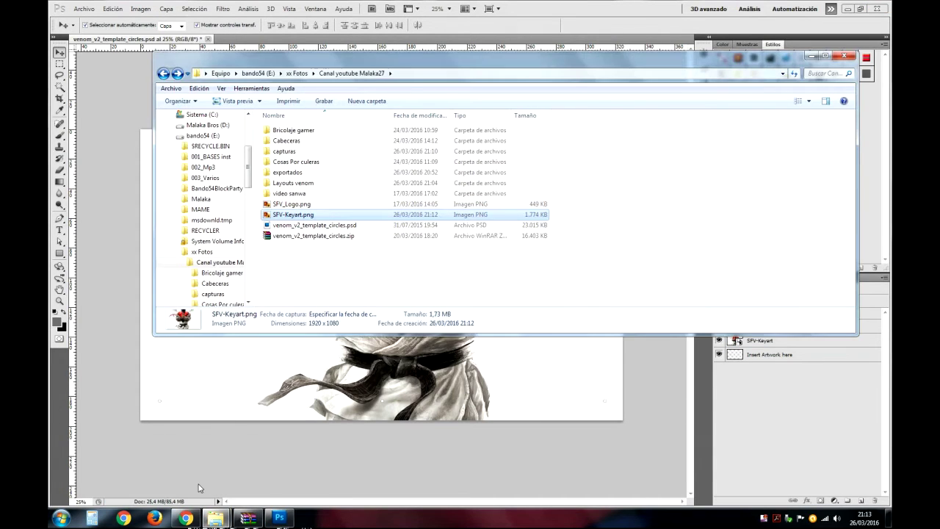
left_click_drag(302, 205, 631, 485)
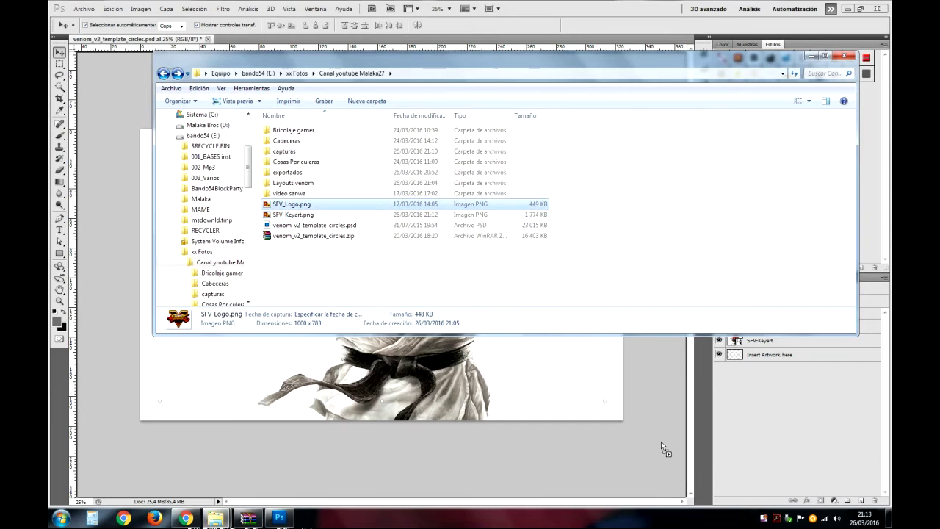
left_click_drag(661, 442, 661, 443)
mouse_move(378, 292)
left_mouse_down()
mouse_move(404, 291)
mouse_move(558, 390)
left_mouse_up()
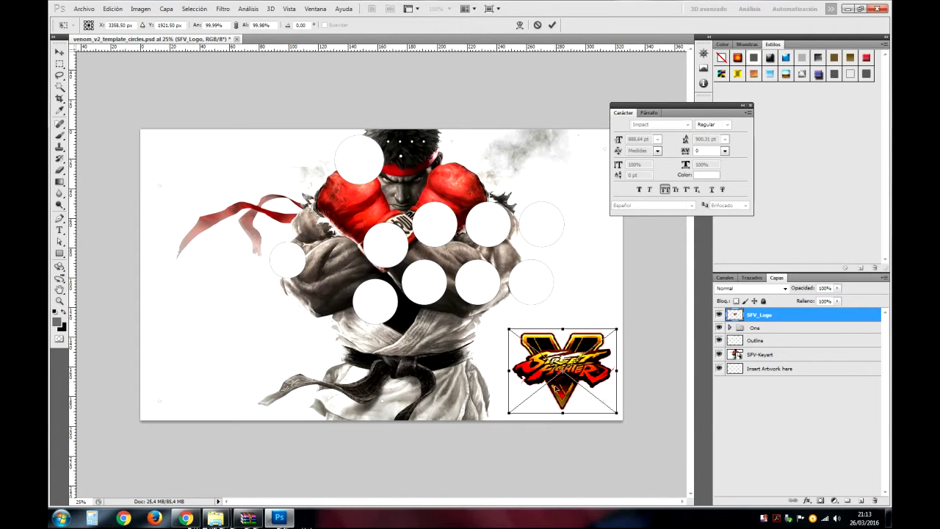
key("Return")
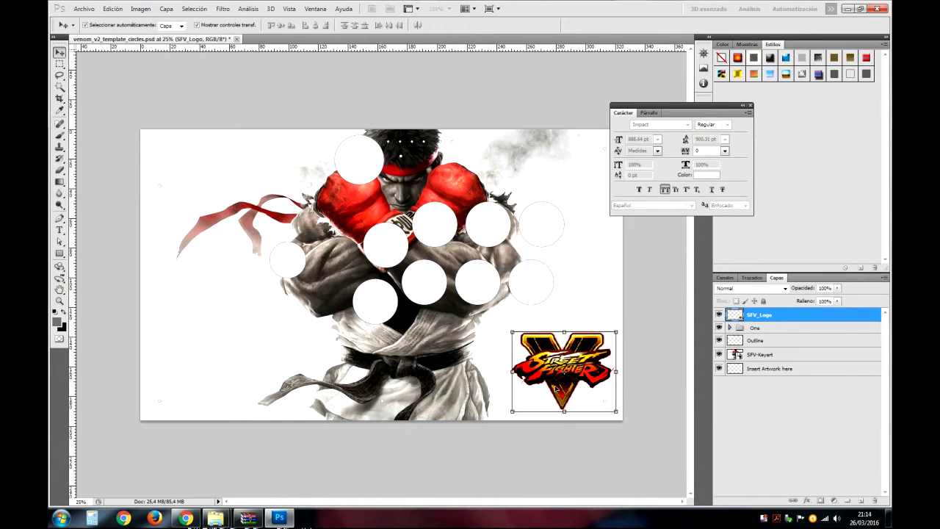
left_click(795, 414)
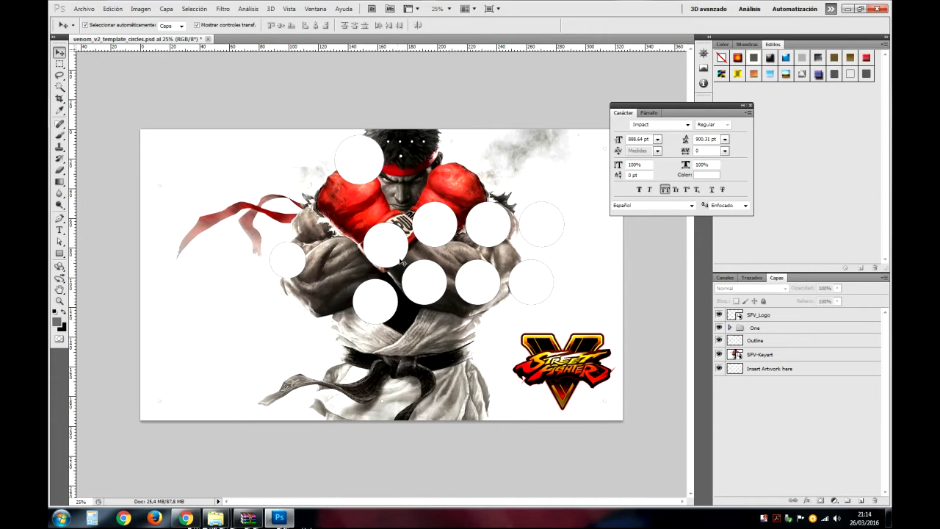
Step: In Save As, choose Photoshop PDF, tick As a Copy, and name the file venom_v2_sfv
left_click(84, 10)
left_click(120, 163)
left_click(472, 290)
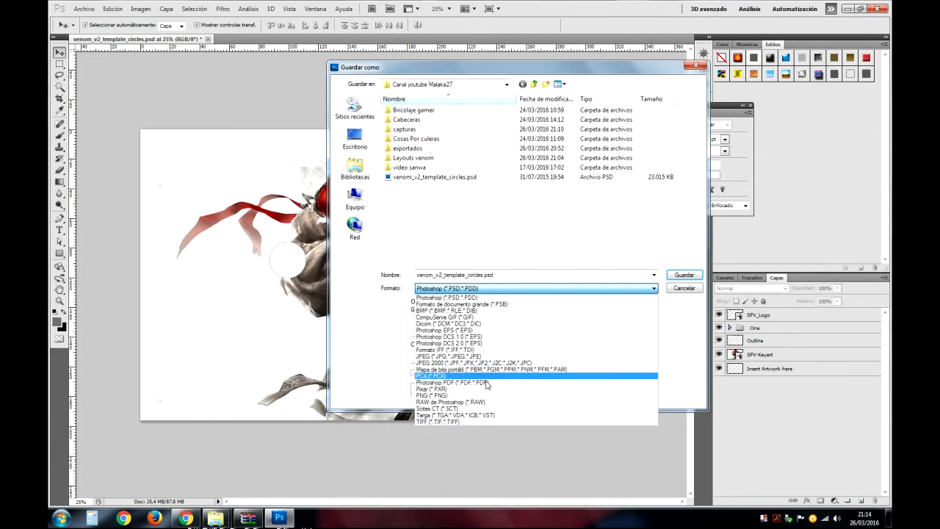
left_click(485, 382)
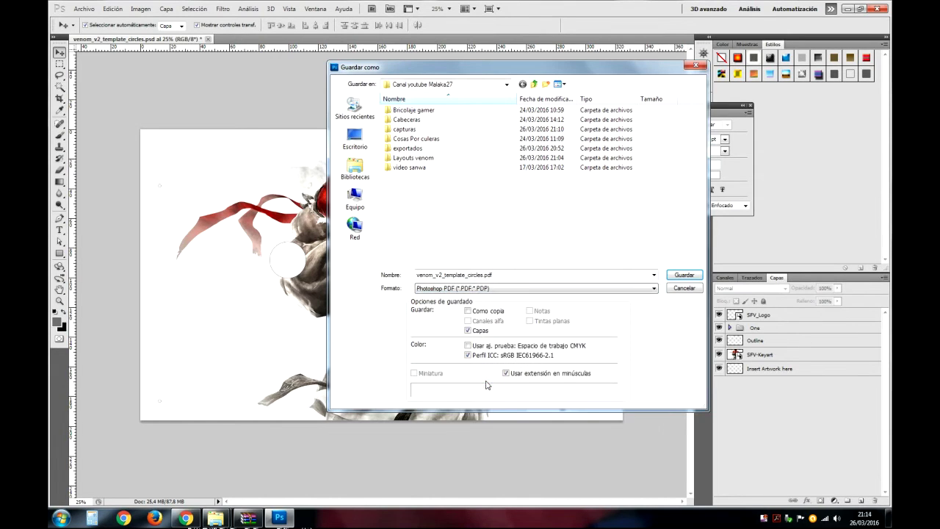
left_click(484, 332)
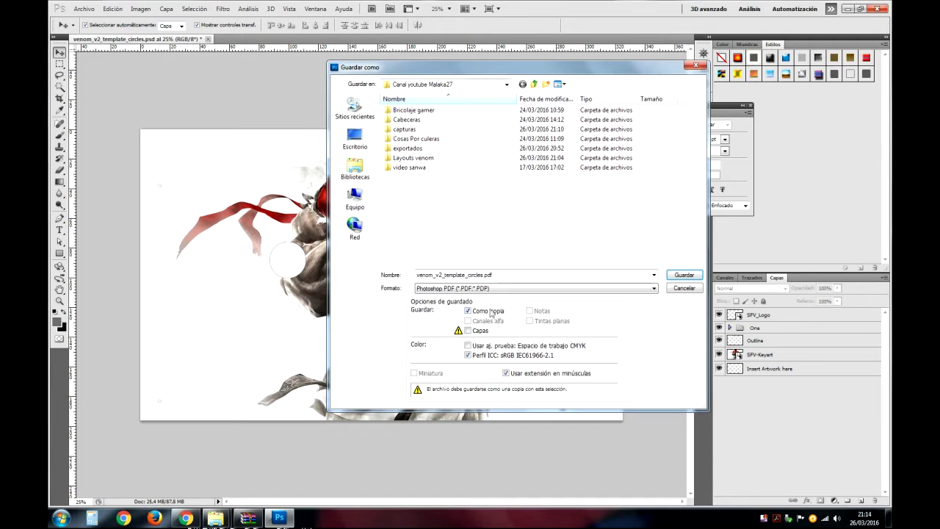
left_click(457, 277)
left_click(467, 275)
left_click_drag(483, 275, 447, 276)
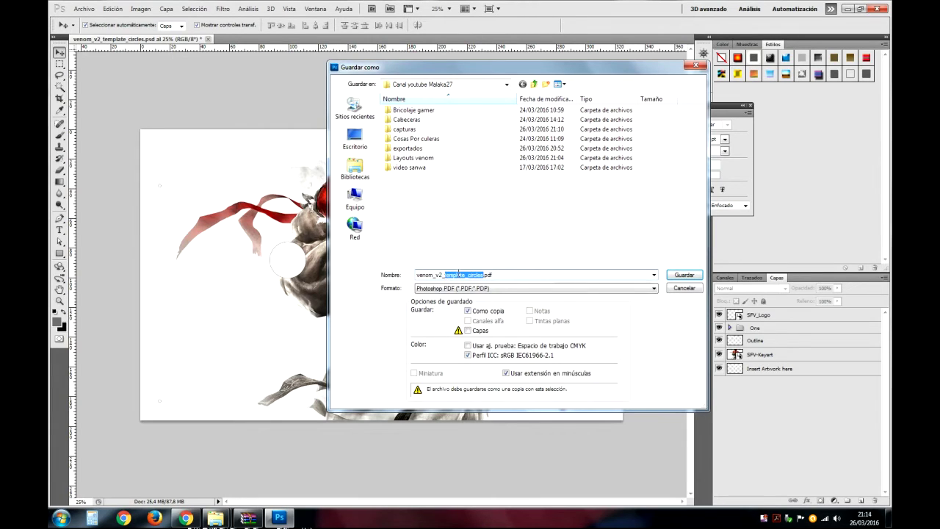
type("sfv")
Step: Confirm the PDF copy and choose the Impresión de alta calidad preset without Photoshop editing capabilities
left_click(671, 272)
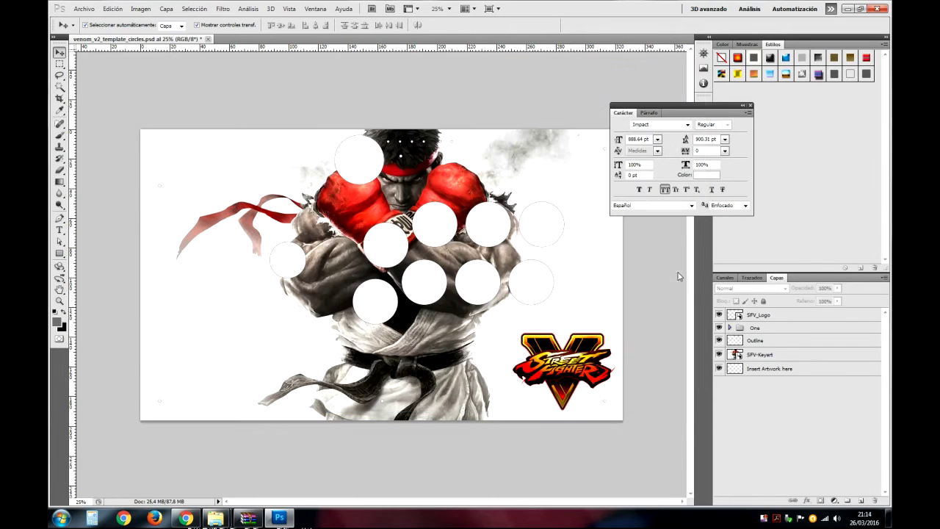
left_click(465, 200)
left_click(381, 101)
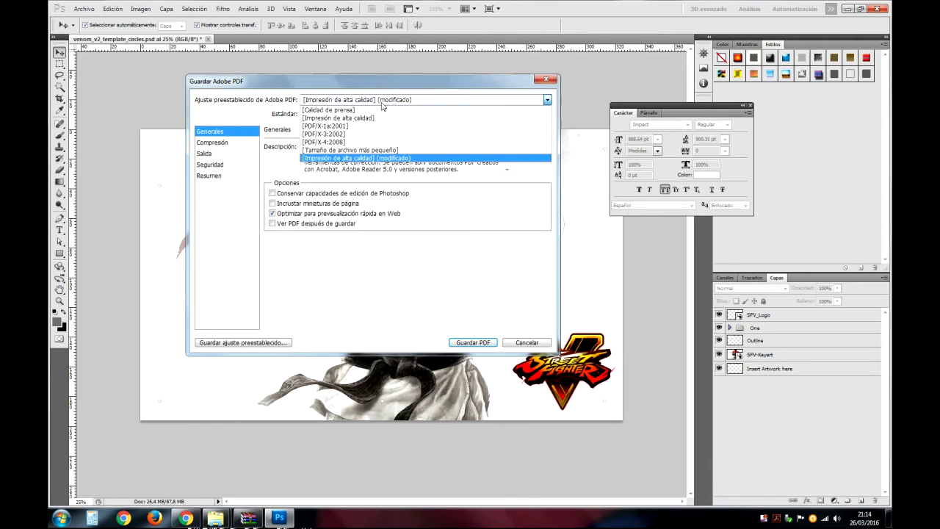
left_click(367, 124)
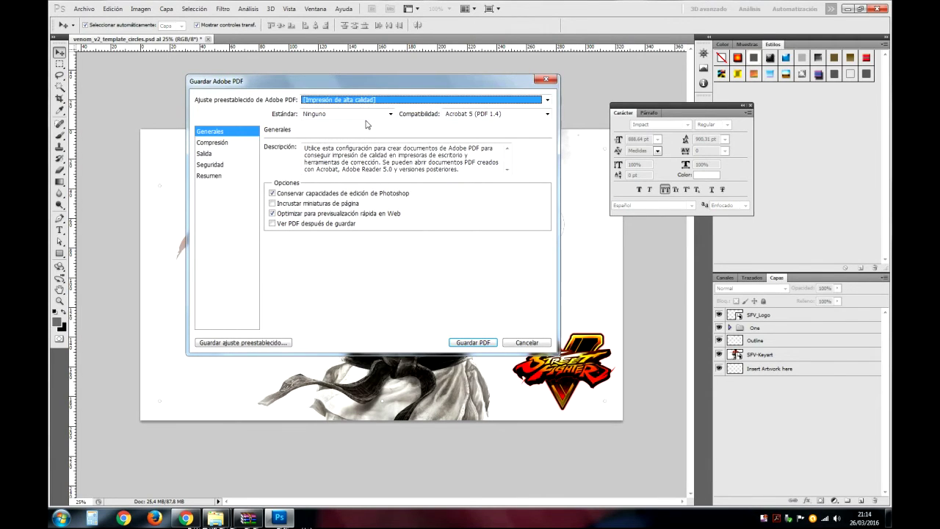
left_click(272, 193)
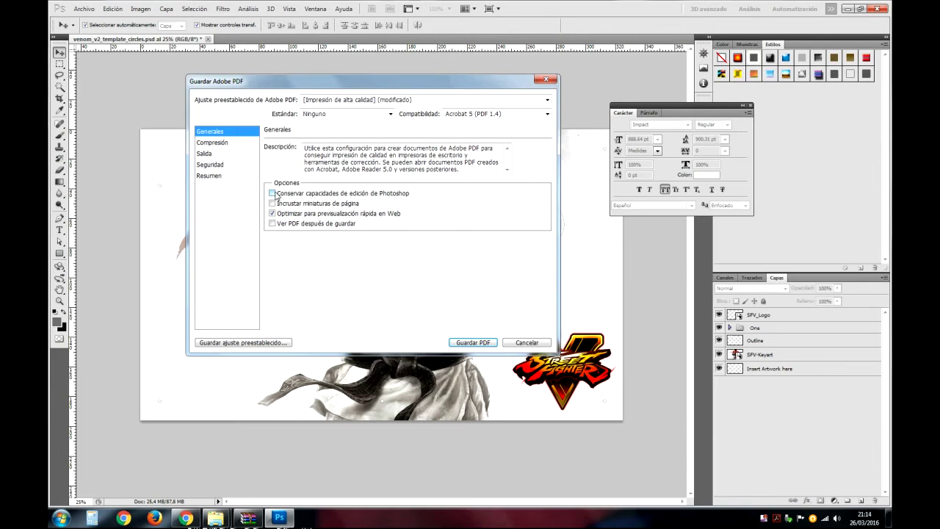
Step: Set Do Not Downsample and compression Ninguno, review the remaining panels, and save the PDF
left_click(213, 143)
left_click(384, 159)
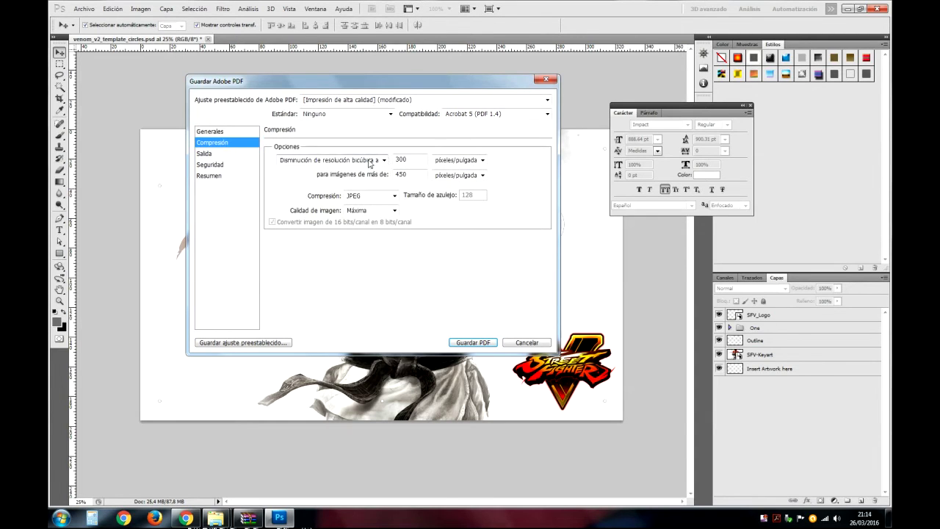
left_click(347, 171)
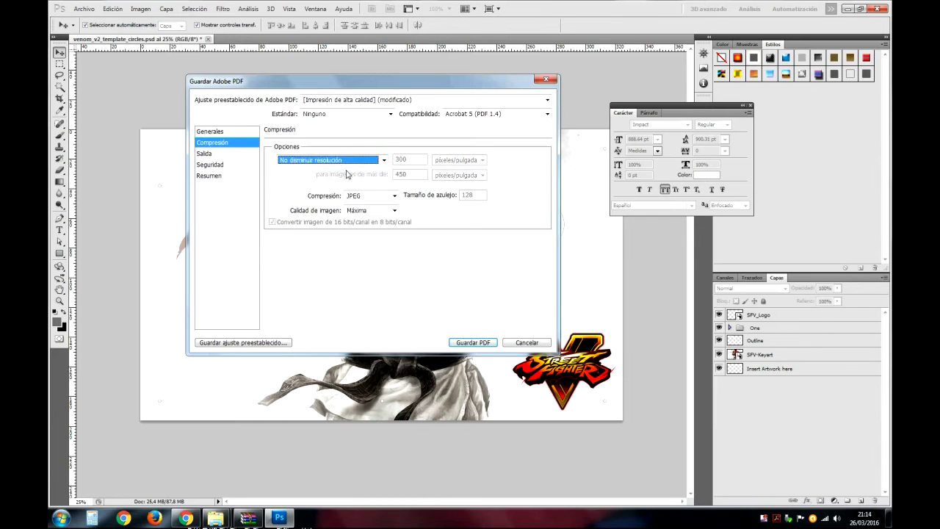
left_click(387, 196)
left_click(377, 206)
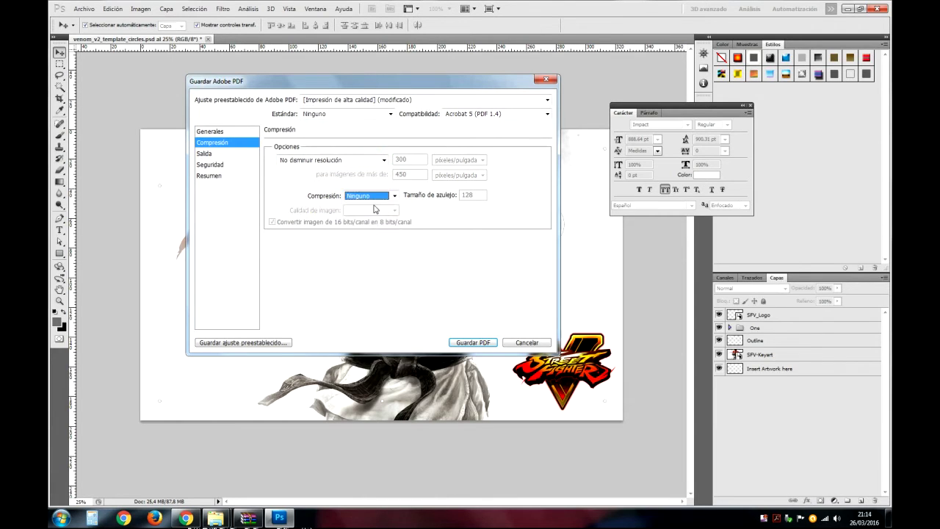
left_click(213, 153)
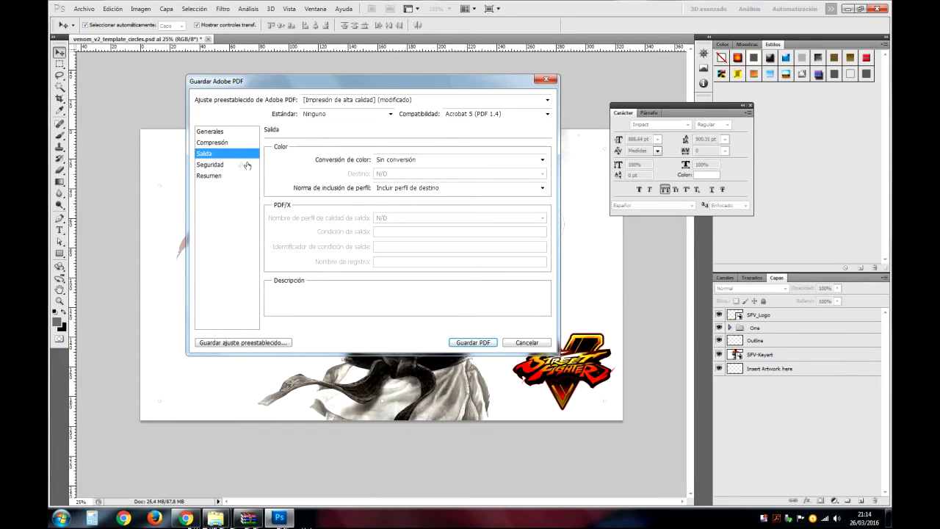
left_click(234, 165)
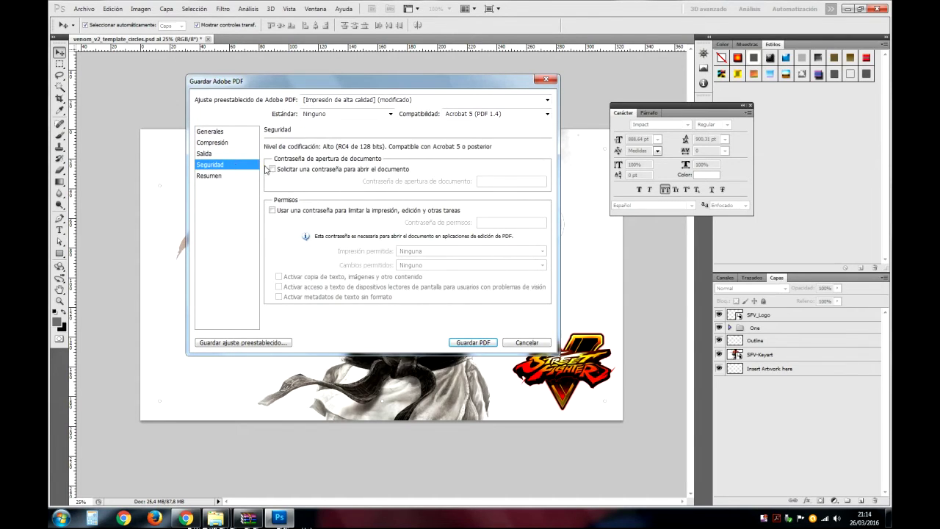
left_click(213, 175)
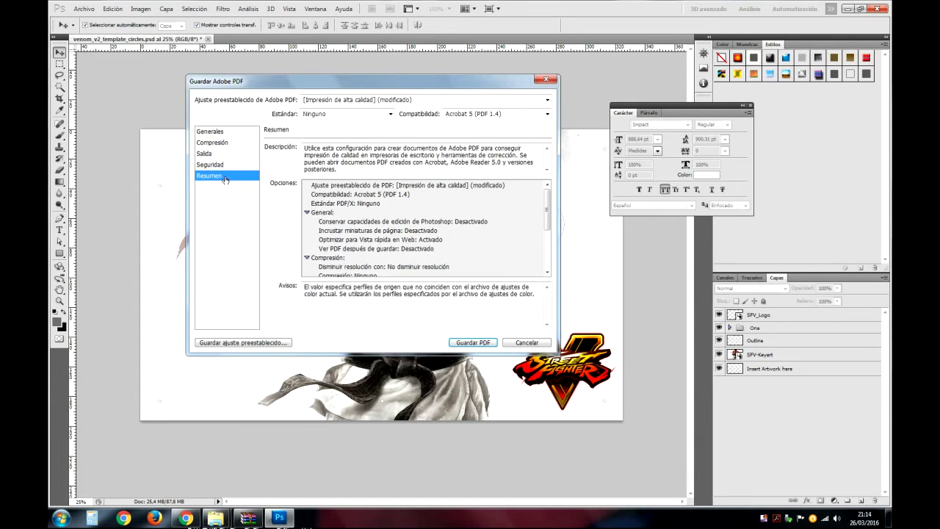
left_click(471, 345)
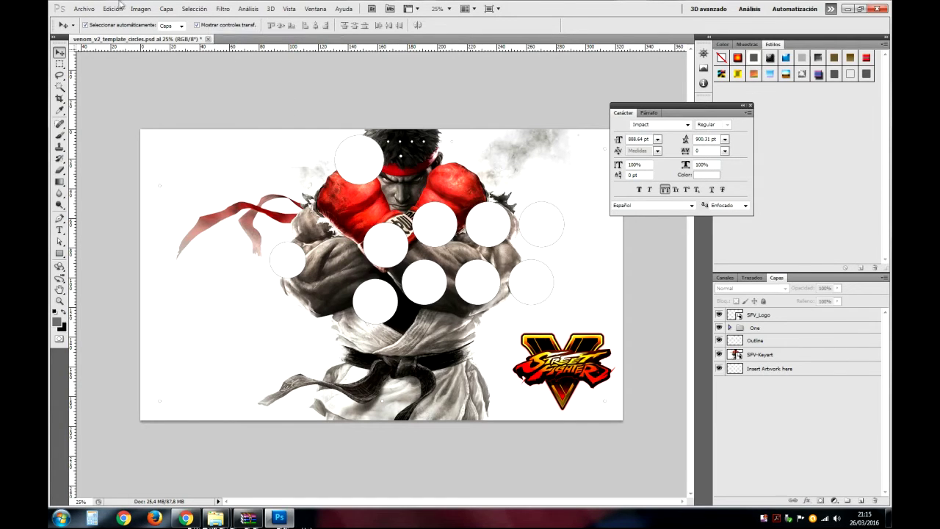
Step: Save the layered template as venom_v2_sfv.psd, keeping Maximize Compatibility on
left_click(85, 9)
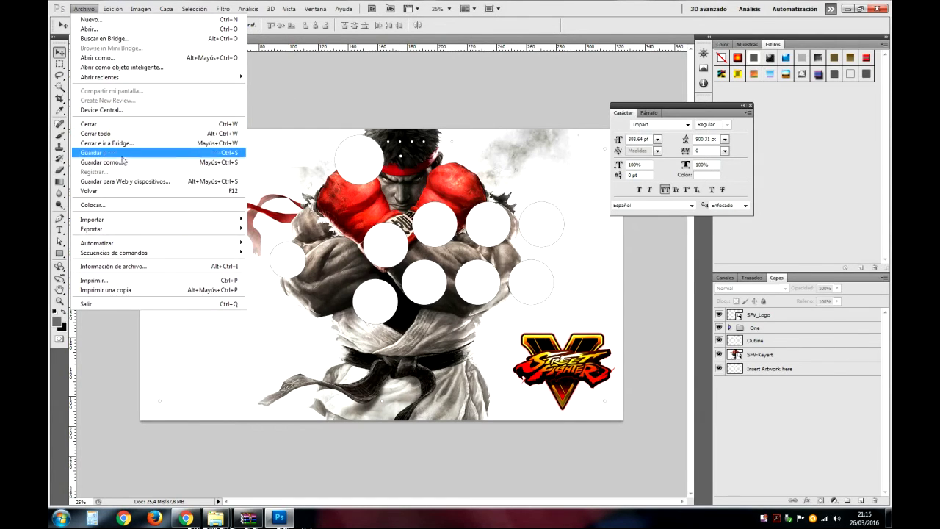
left_click(122, 161)
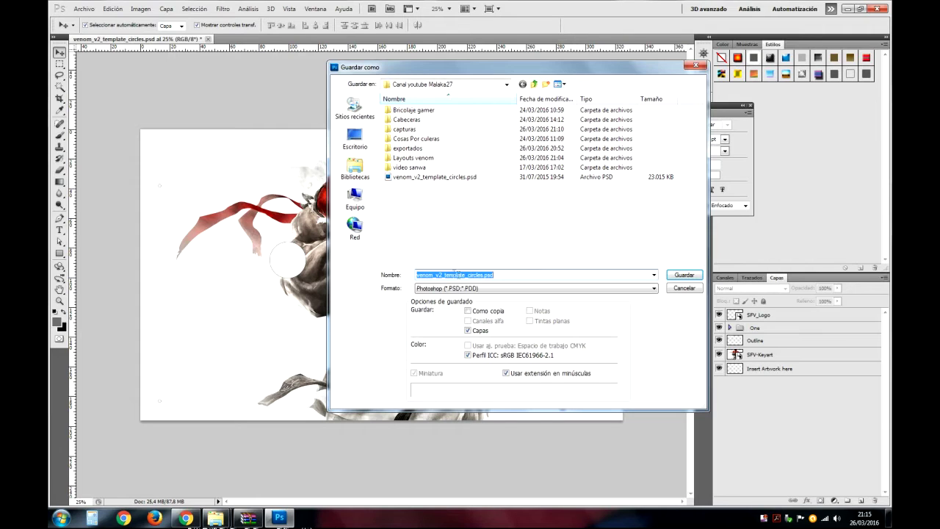
mouse_move(468, 276)
left_mouse_down()
mouse_move(417, 276)
mouse_move(478, 274)
left_mouse_up()
type("sfv")
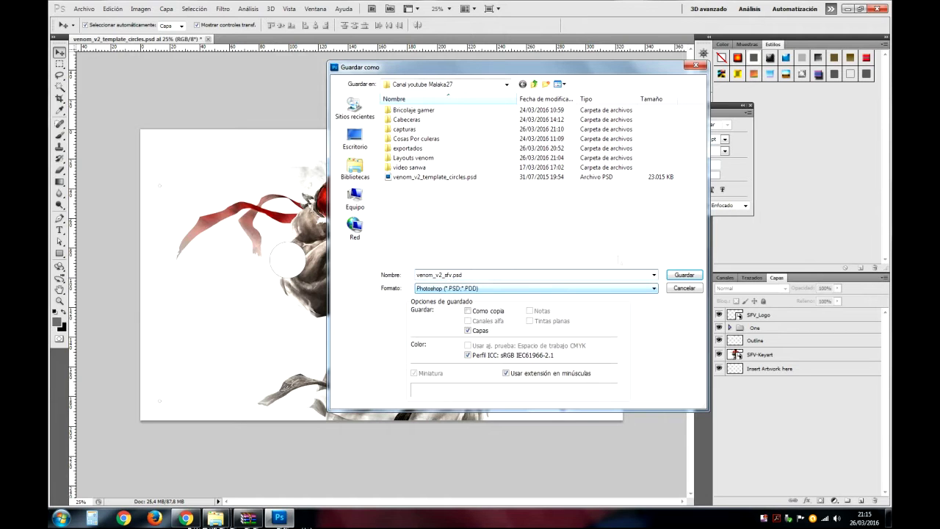
left_click(695, 275)
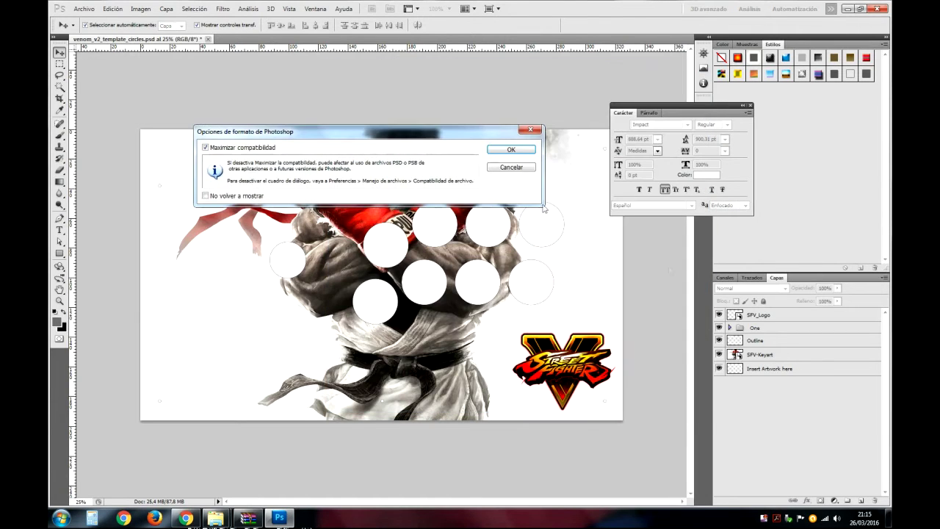
left_click(511, 150)
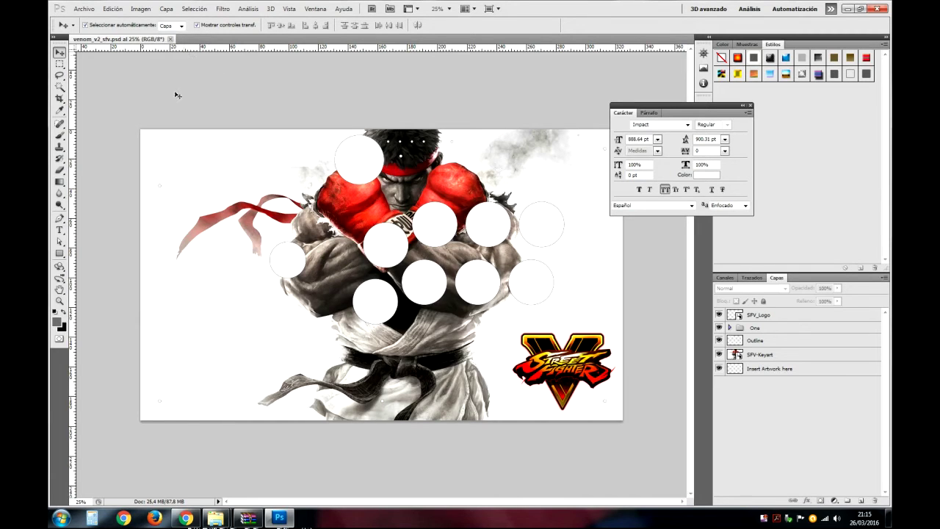
mouse_move(215, 518)
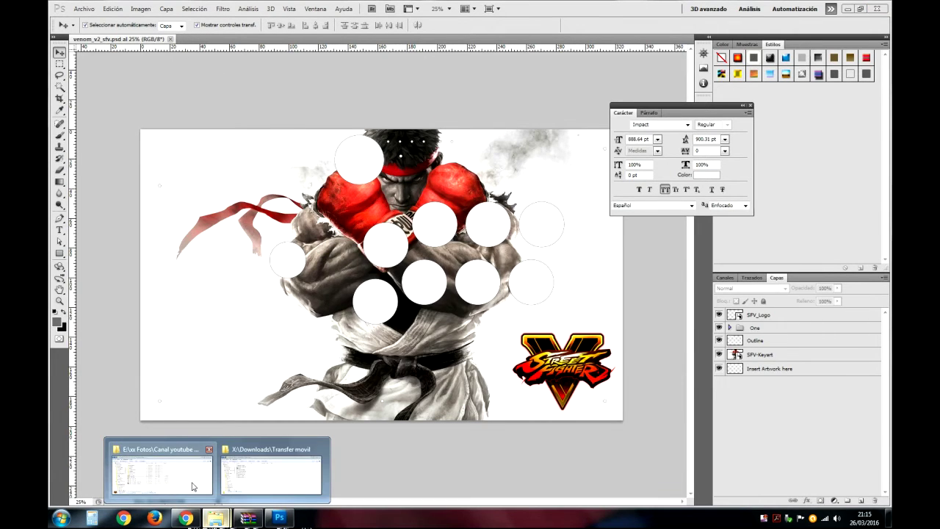
Step: Open venom_v2_sfv.pdf from the Explorer save folder in Adobe Reader
left_click(193, 486)
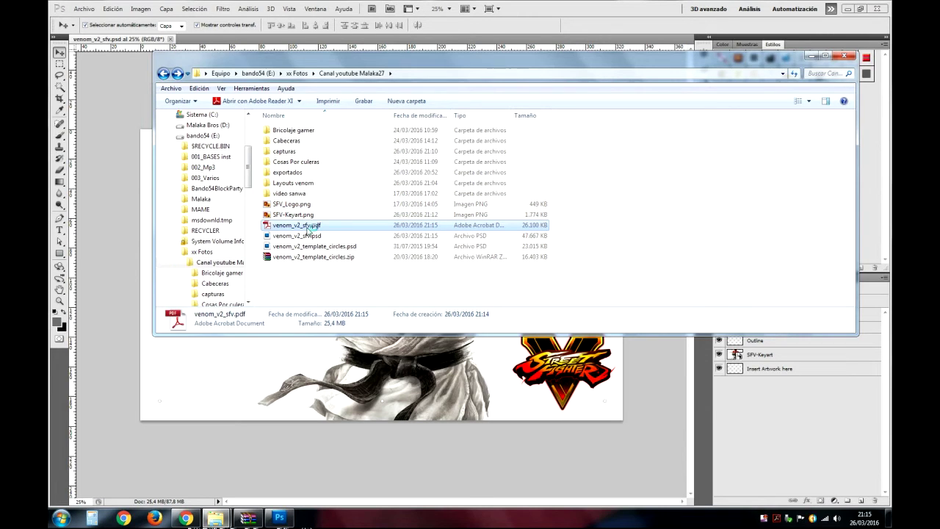
double_click(307, 226)
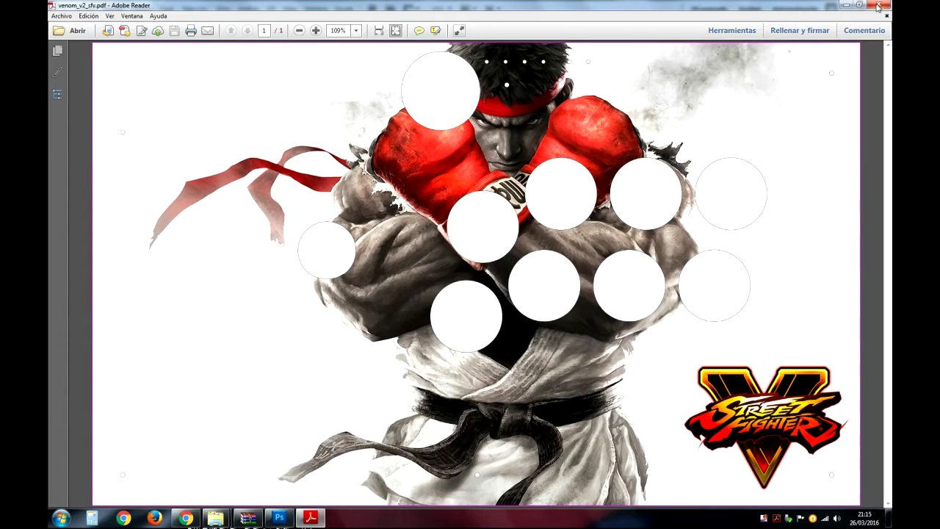
Step: Back in Photoshop, hide the Ryu key art layer and toggle the Outline layer to compare
left_click(279, 518)
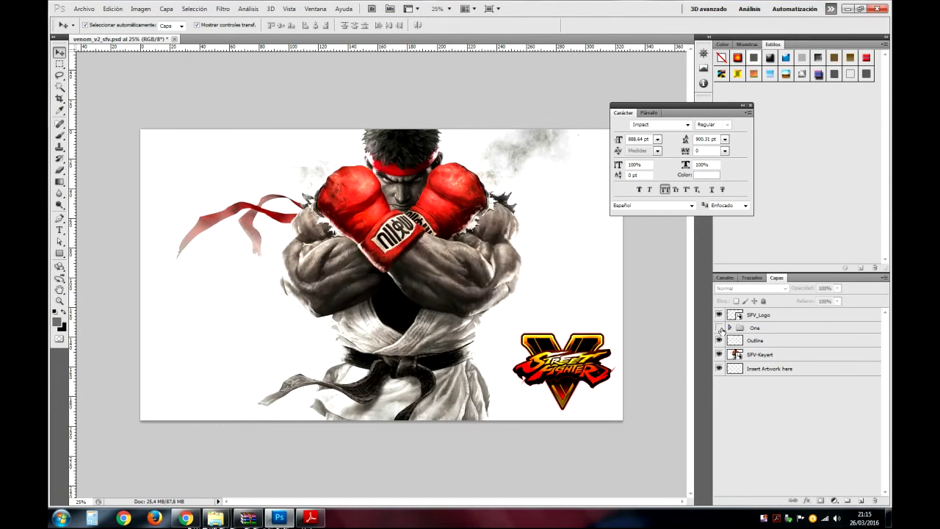
left_click(729, 328)
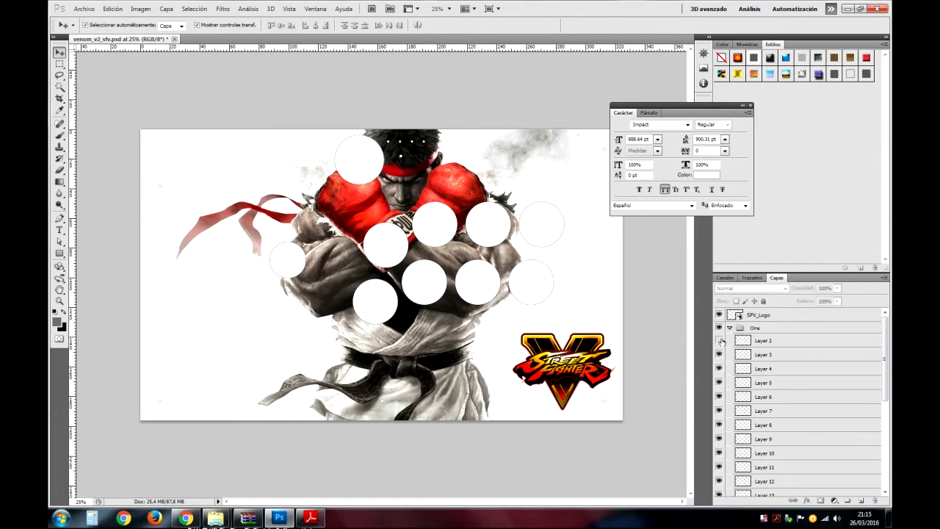
left_click(730, 328)
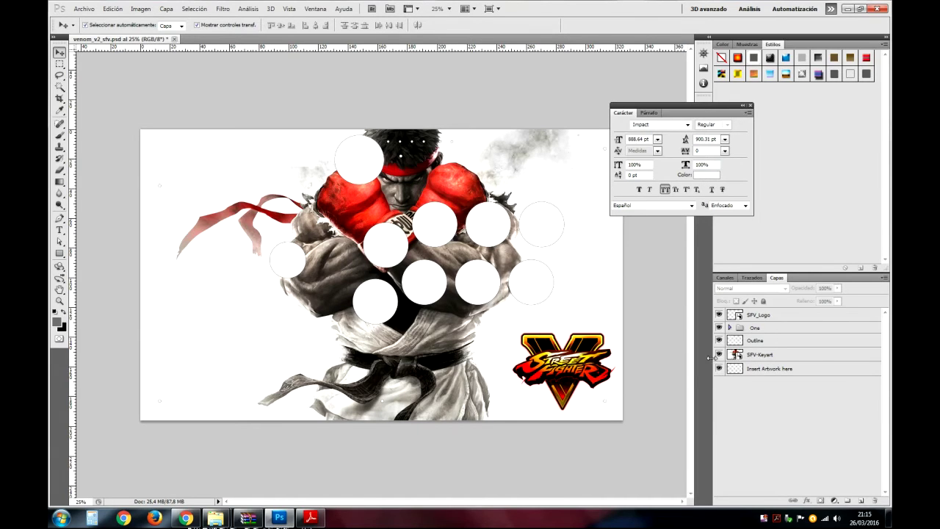
left_click(719, 356)
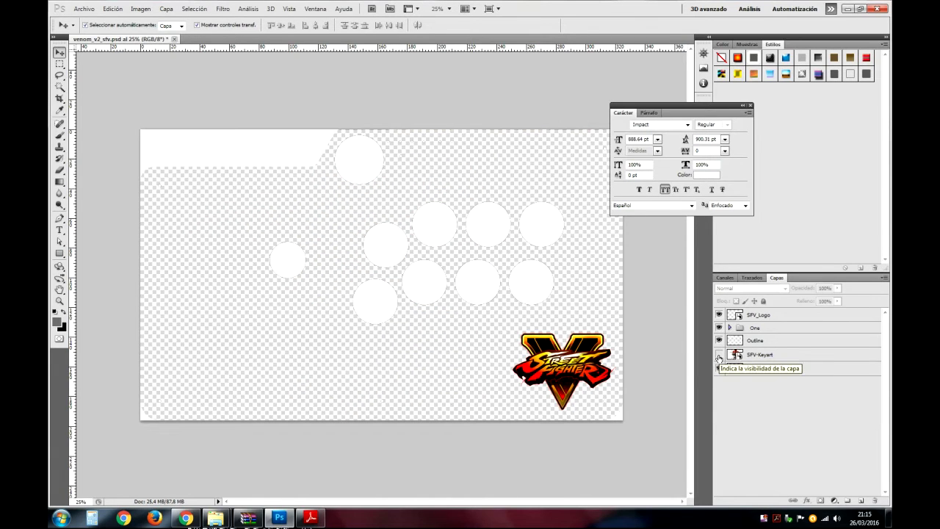
left_click(720, 340)
left_click(719, 340)
left_click(720, 340)
left_click(719, 340)
Step: Reset colours to black and white, load and drop the Outline selection, and reselect Outline
left_click(54, 329)
left_click(759, 315)
left_click(734, 340)
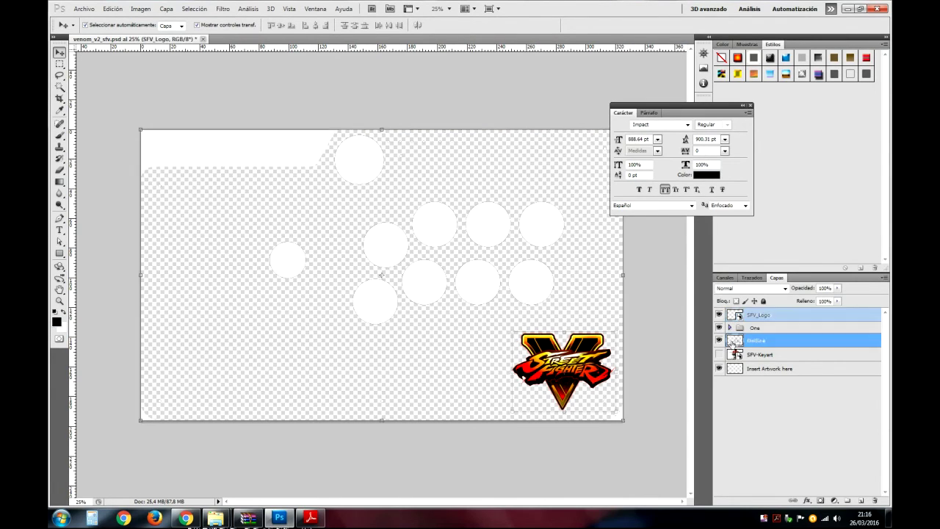
left_click(732, 340, "ctrl")
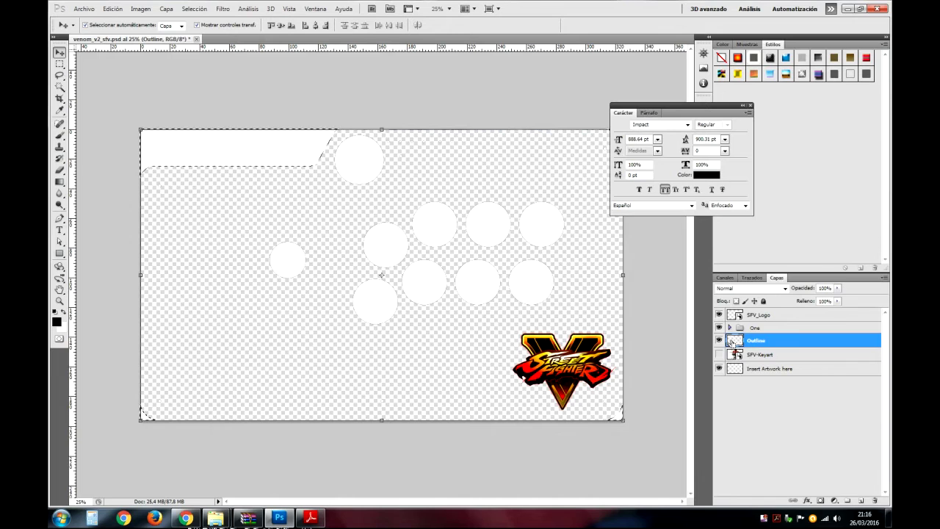
key("ctrl+d")
left_click(754, 413)
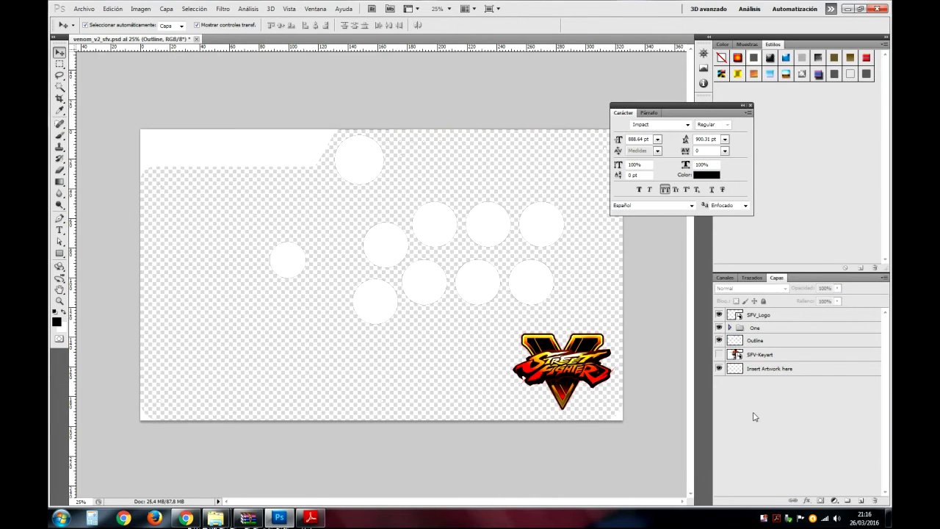
left_click(737, 343)
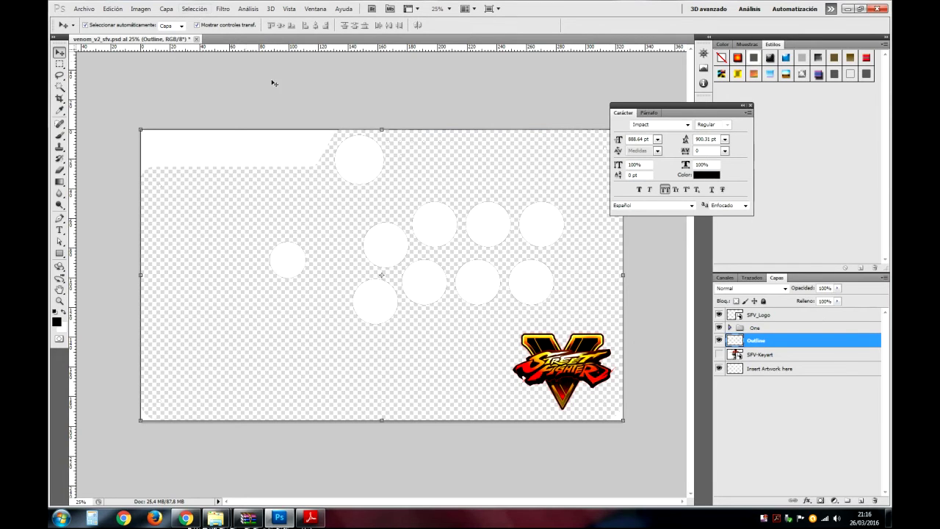
Step: Load the Outline layer's transparency as a selection
left_click(191, 9)
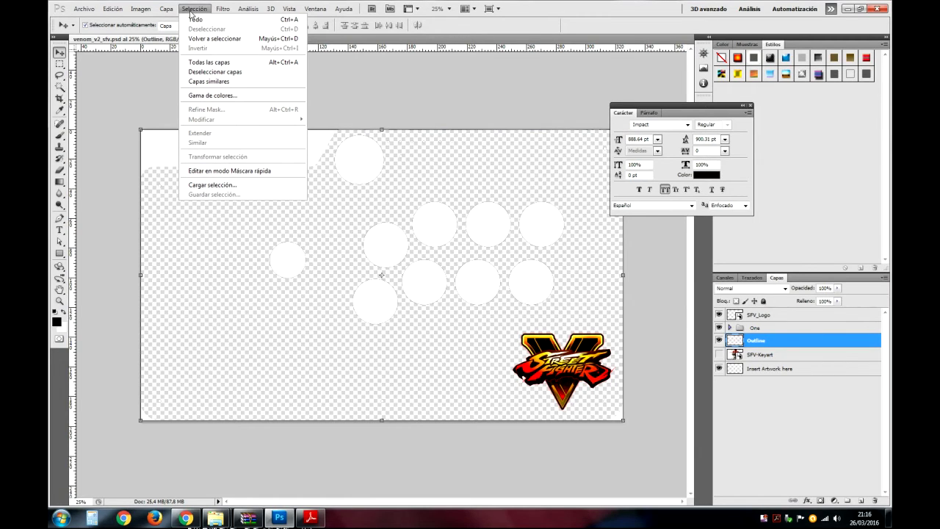
left_click(236, 185)
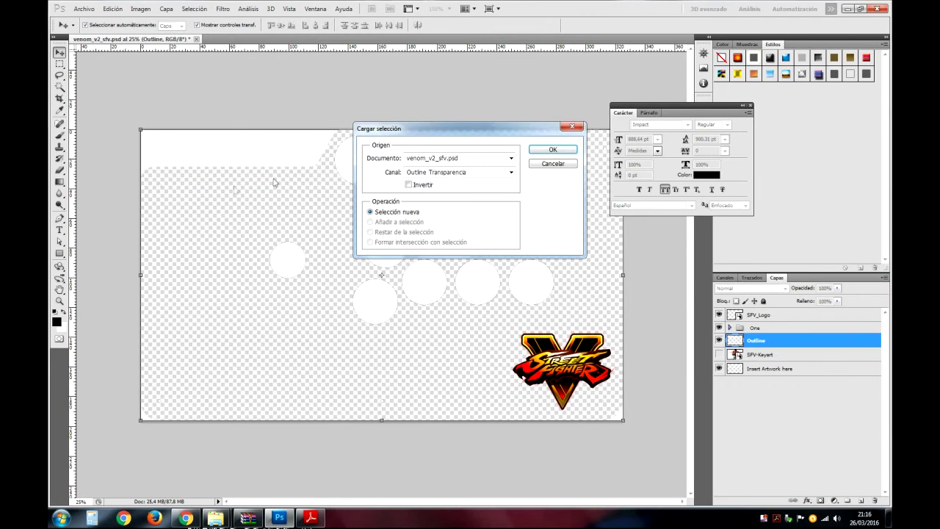
left_click(544, 151)
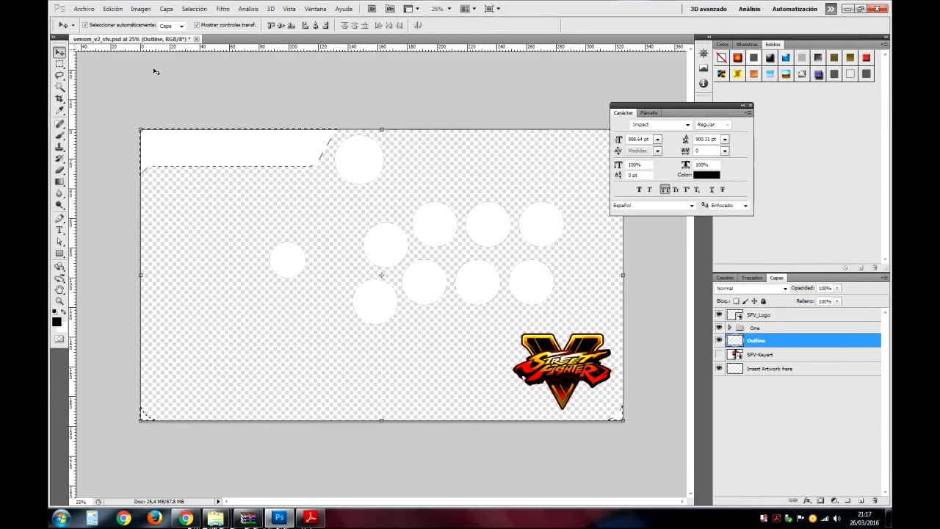
Step: Fill the selection with black and show the Ryu artwork layer again
left_click(110, 8)
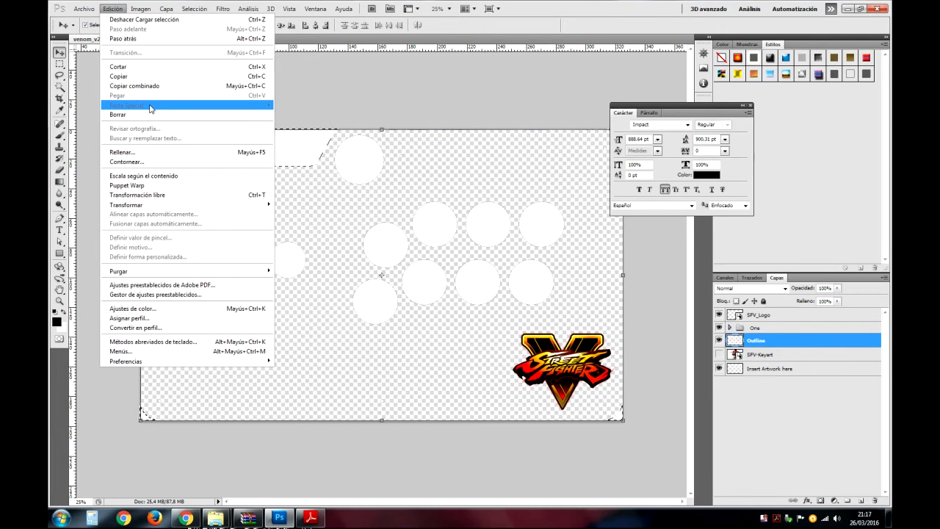
left_click(122, 153)
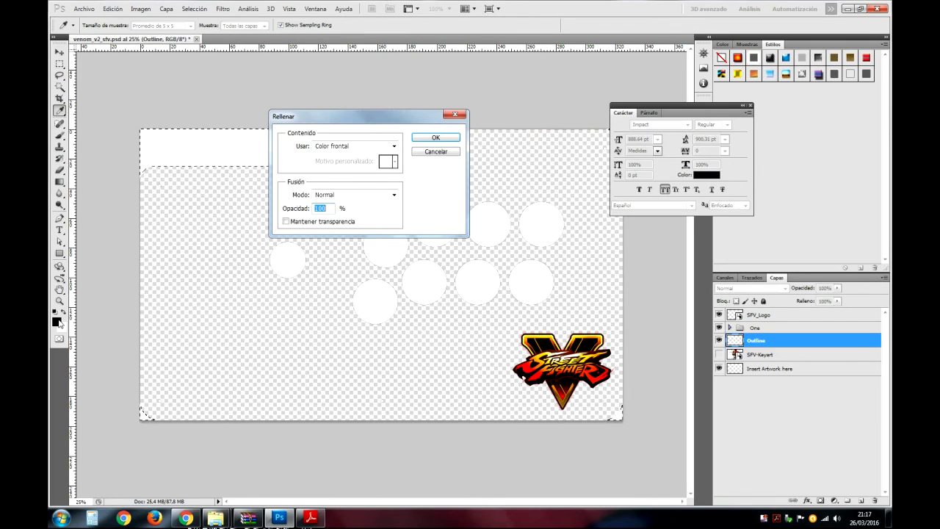
key("alt+BackSpace")
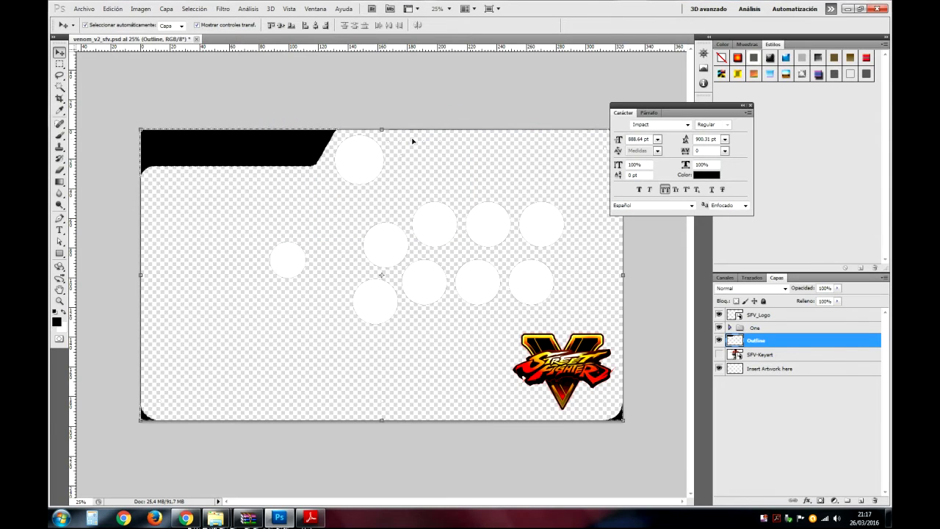
left_click(719, 354)
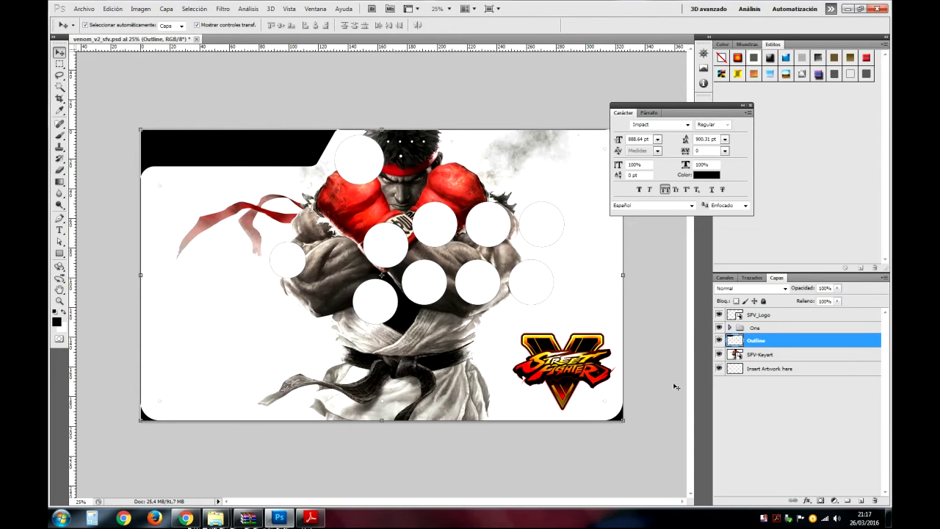
Step: Start Save As, glancing at the previously saved PDF in Adobe Reader before closing it
left_click(817, 422)
left_click(83, 8)
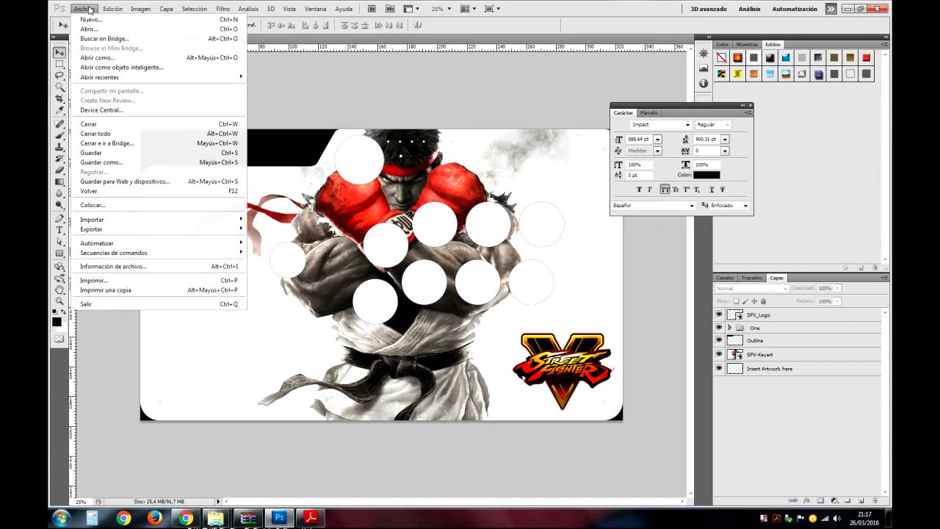
left_click(103, 162)
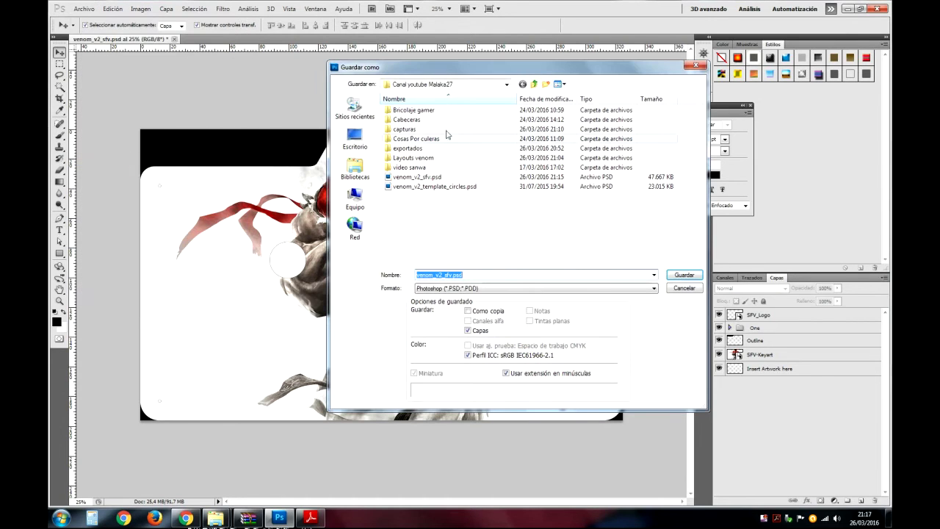
left_click(465, 288)
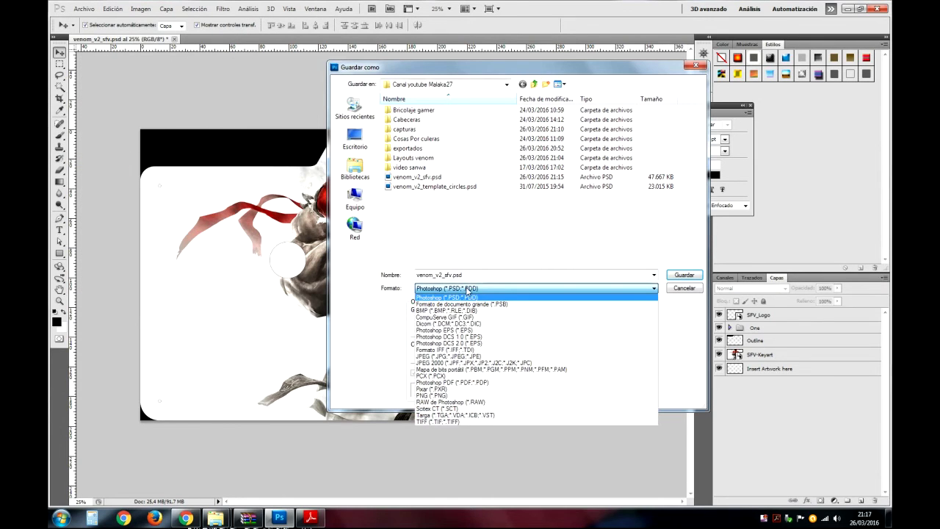
right_click(310, 518)
left_click(305, 496)
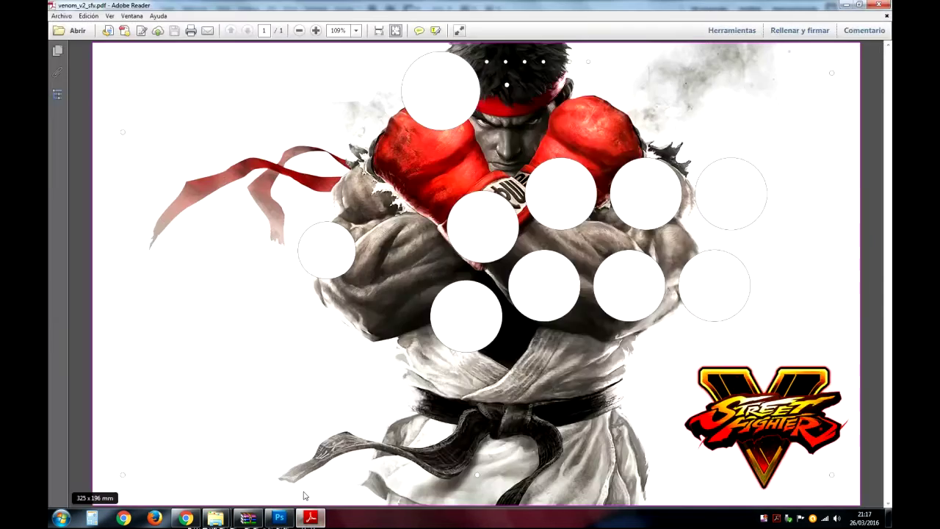
key("alt+F4")
Step: Save in Photoshop PDF format, replacing the existing venom_v2_sfv.pdf
left_click(484, 290)
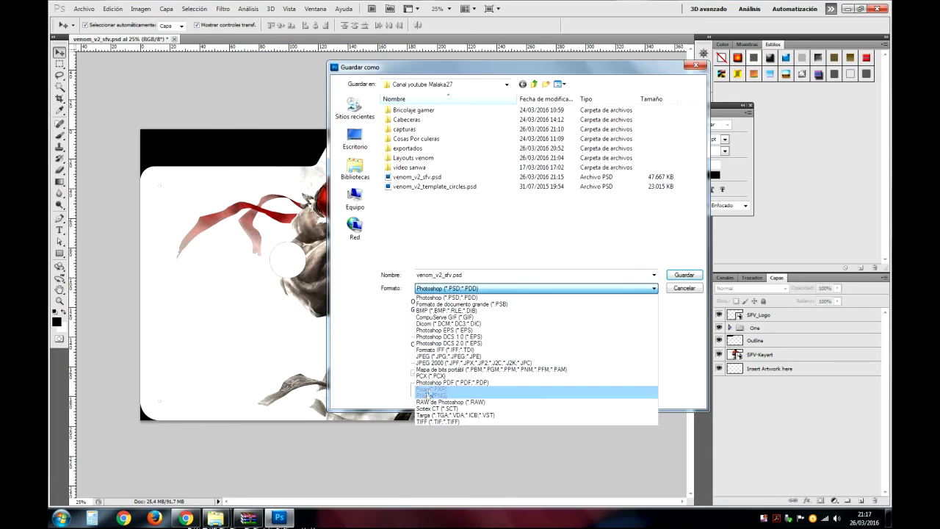
left_click(431, 384)
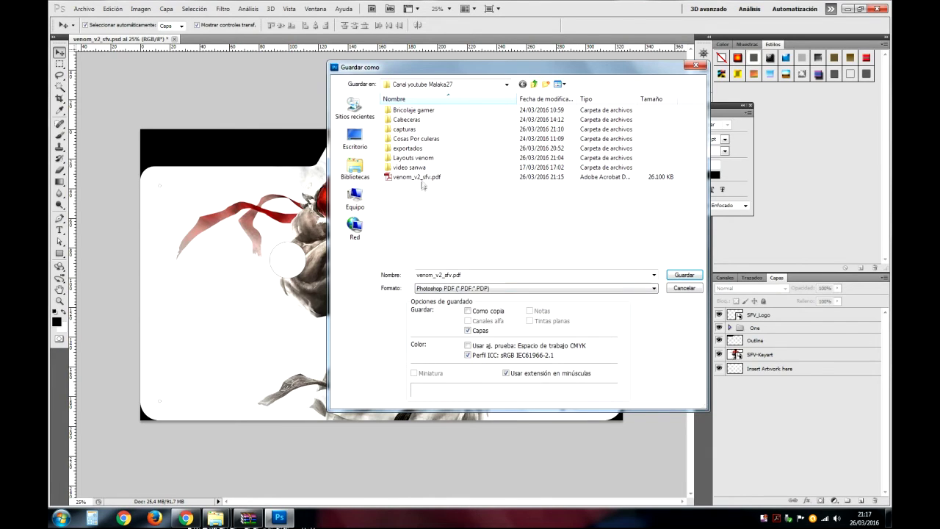
left_click(679, 277)
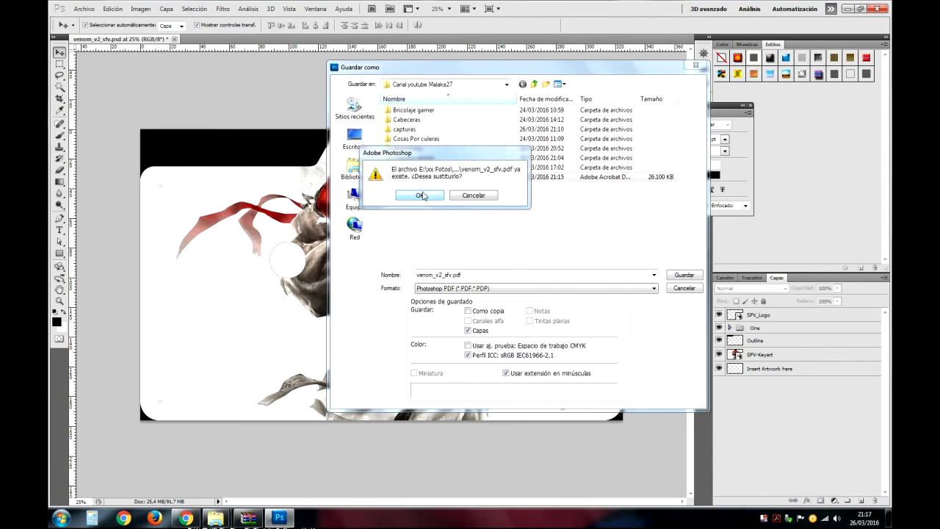
left_click(424, 194)
left_click(473, 201)
Step: Review the PDF compression, output, security and summary settings, then save the PDF
left_click(228, 143)
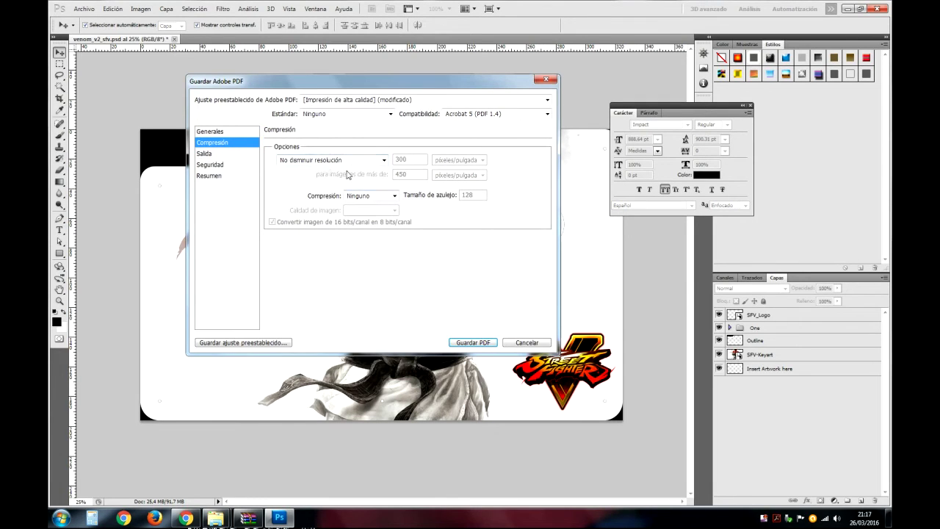
left_click(207, 154)
left_click(208, 165)
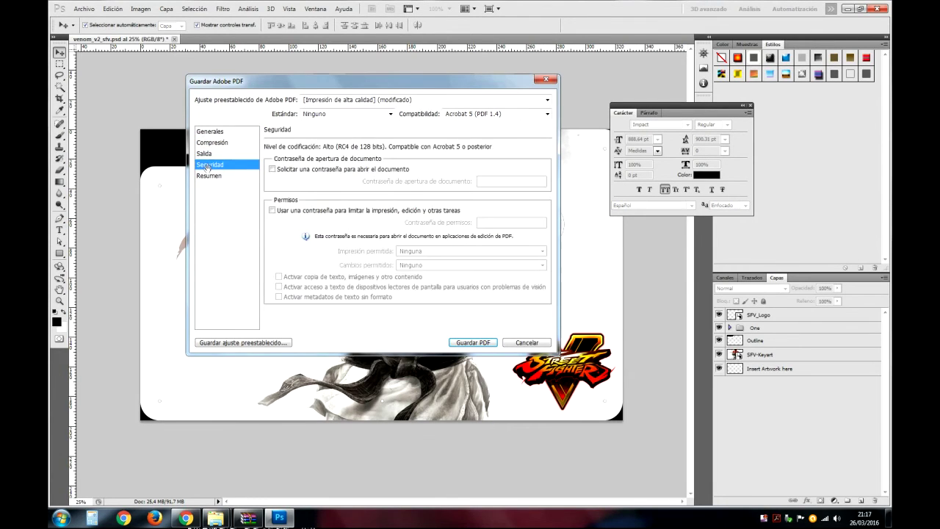
left_click(207, 178)
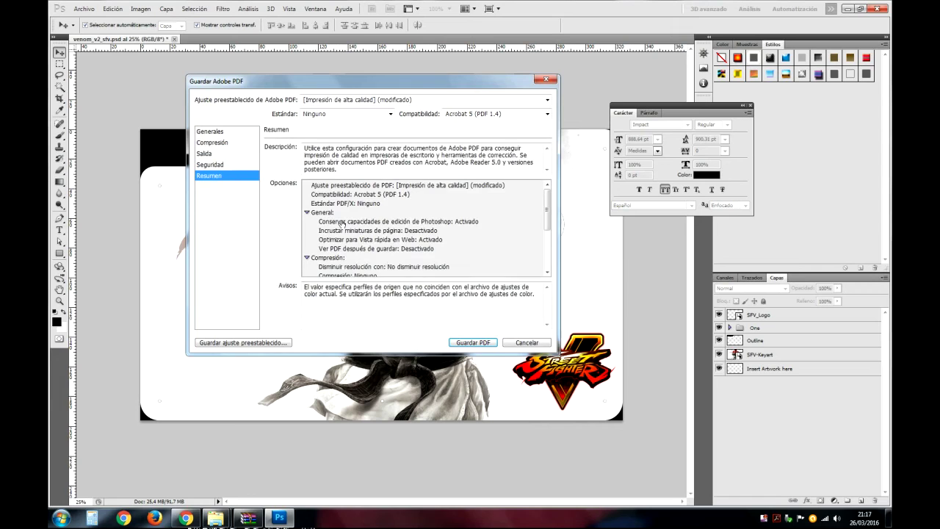
left_click(474, 342)
left_click(463, 214)
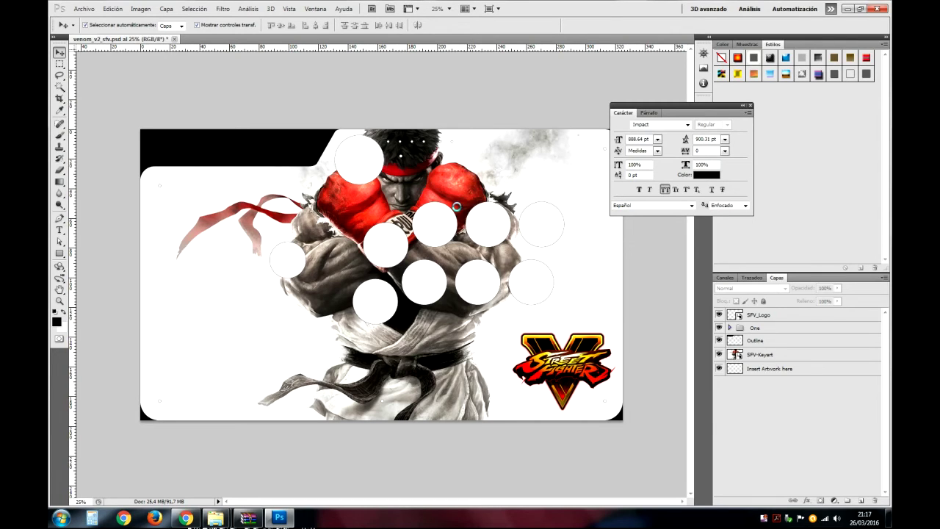
Step: Move the Ryu artwork left and scale it to about 88.8%, committing the transform
left_click(736, 357)
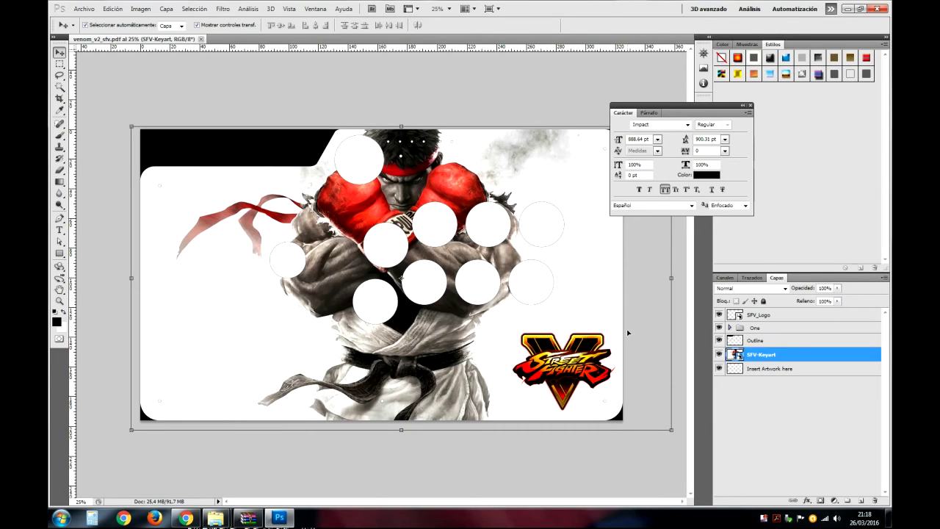
left_click(592, 289)
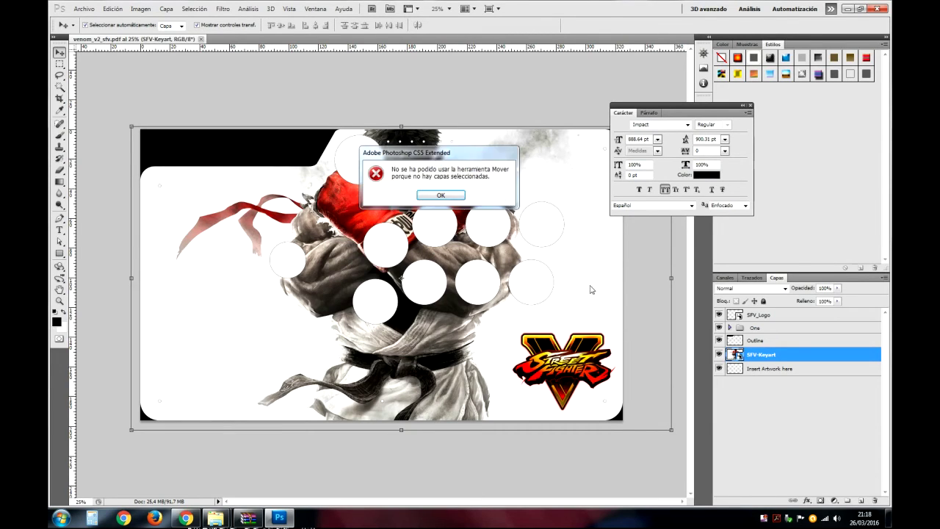
left_click(441, 196)
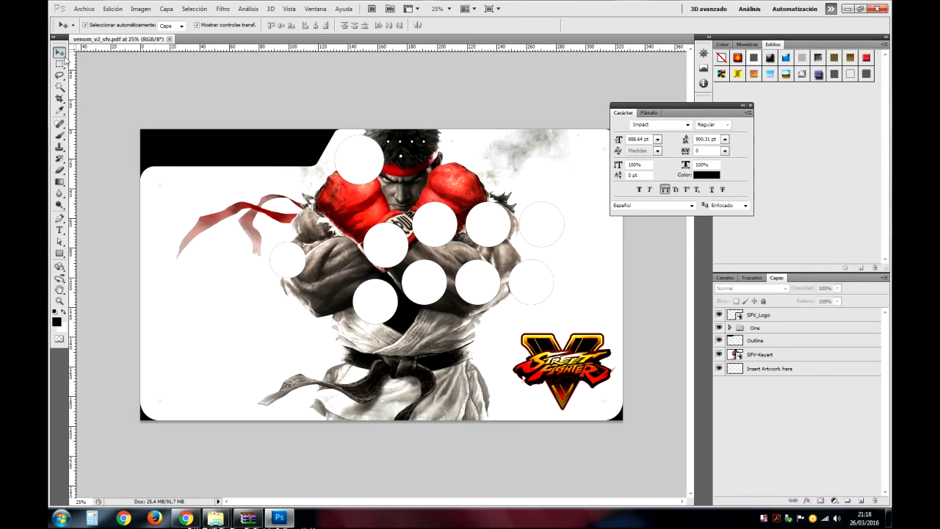
mouse_move(225, 333)
left_mouse_down()
mouse_move(140, 336)
mouse_move(72, 359)
left_mouse_up()
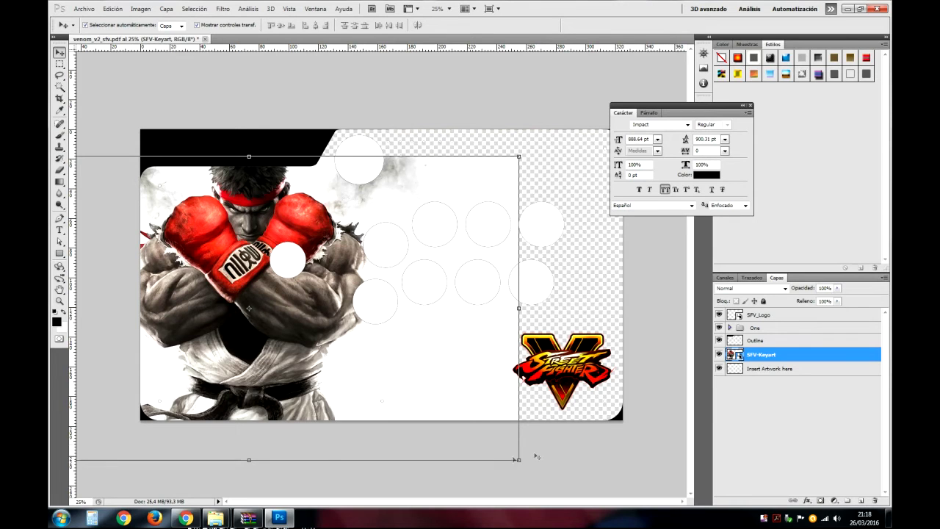
left_click_drag(519, 461, 457, 424)
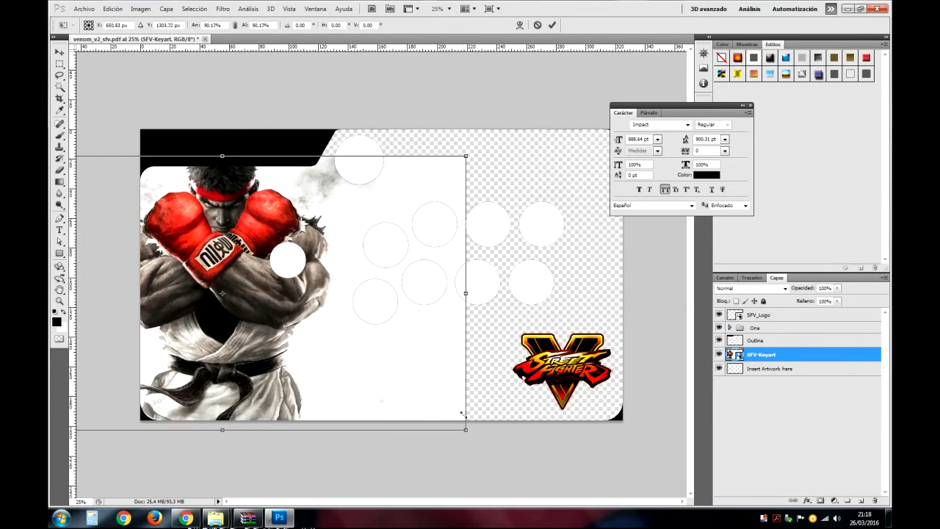
left_click_drag(277, 390, 297, 391)
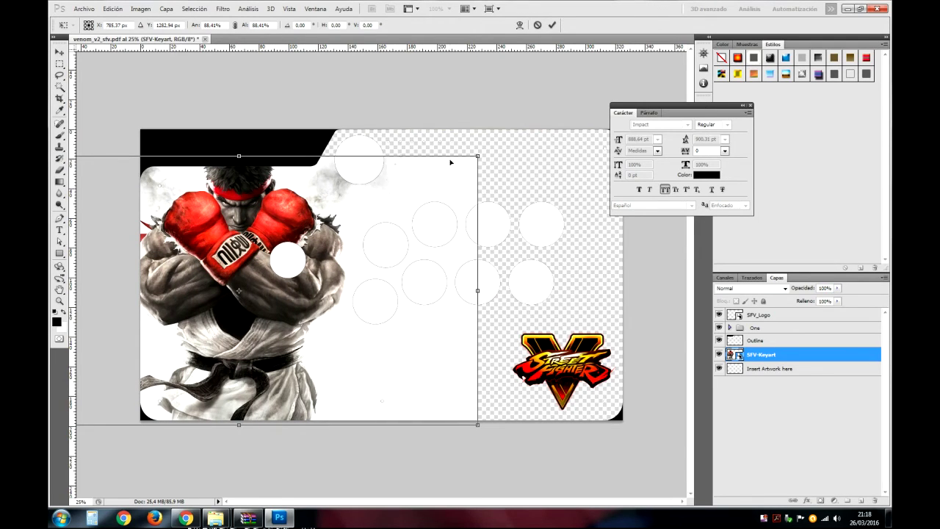
left_click_drag(478, 157, 480, 155)
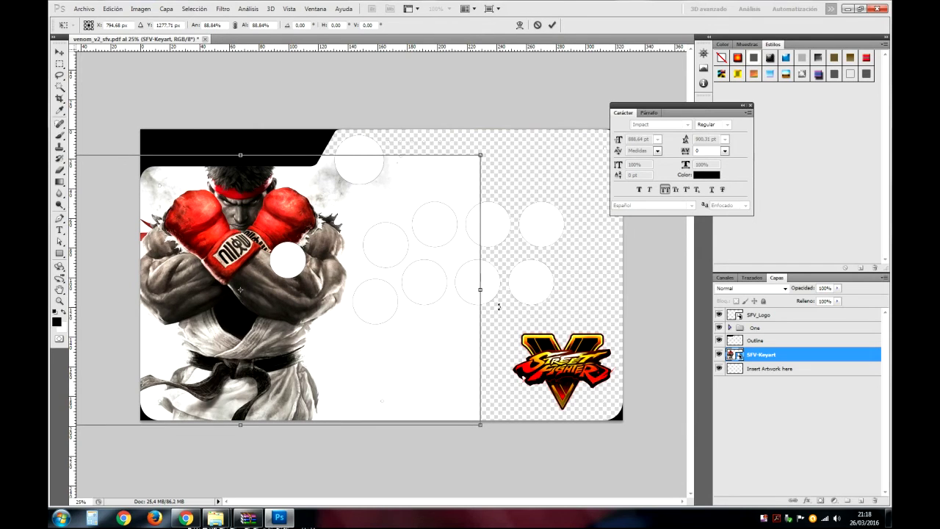
key("Return")
Step: Create a new layer named fondo and place it just above Insert Artwork here
left_click(799, 440)
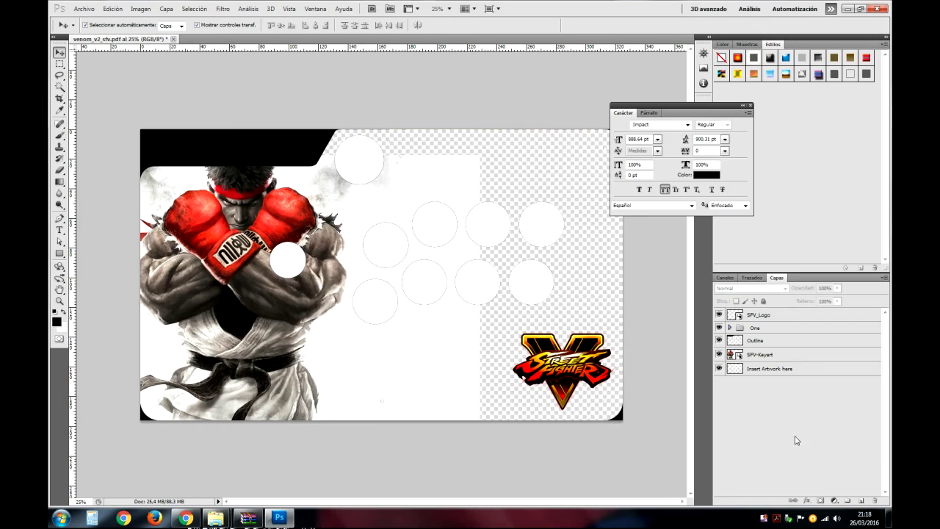
left_click(885, 278)
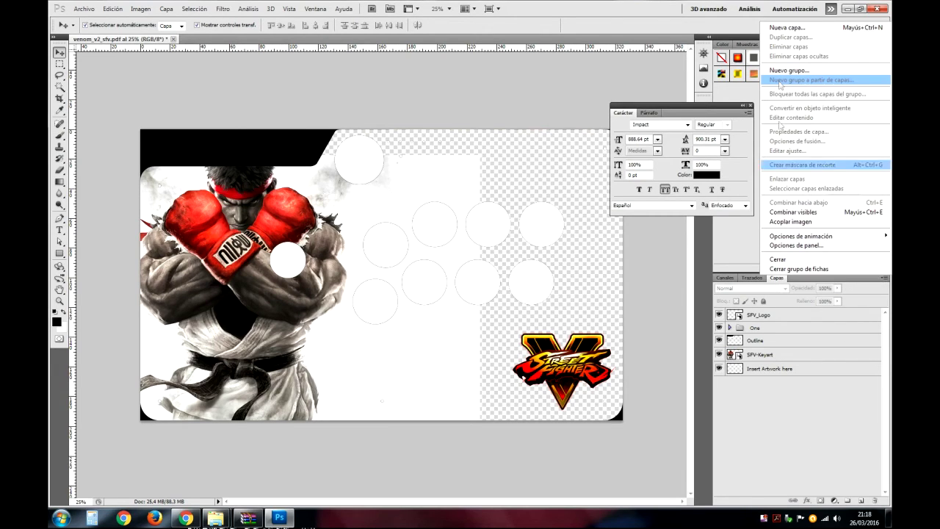
left_click(793, 28)
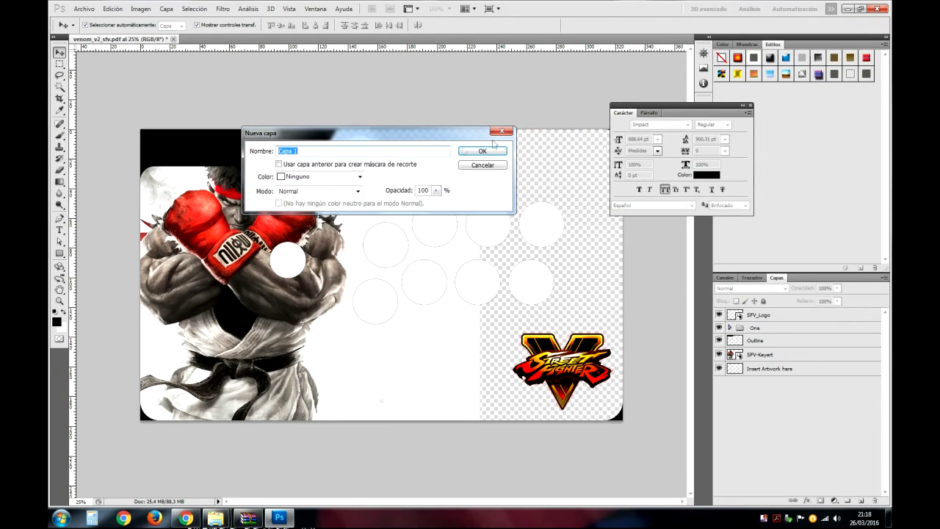
type("fondo")
left_click(461, 155)
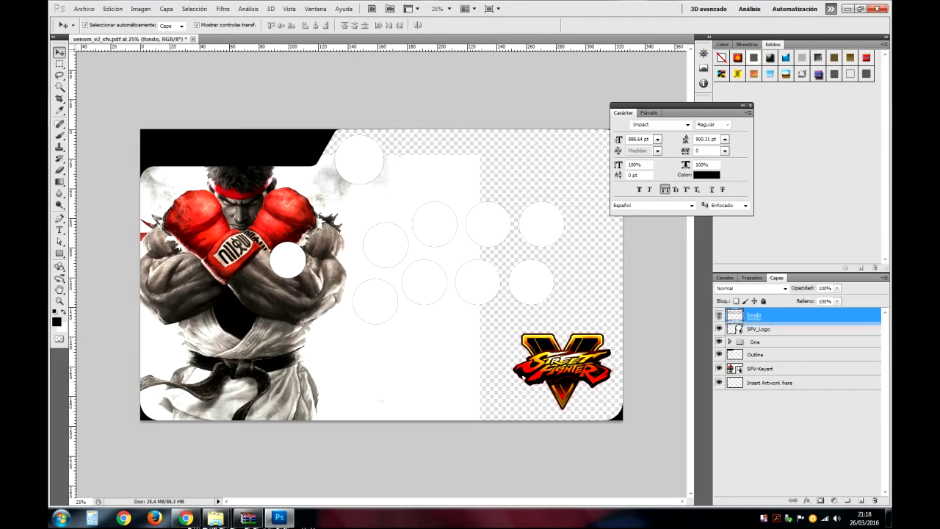
left_click_drag(737, 317, 738, 374)
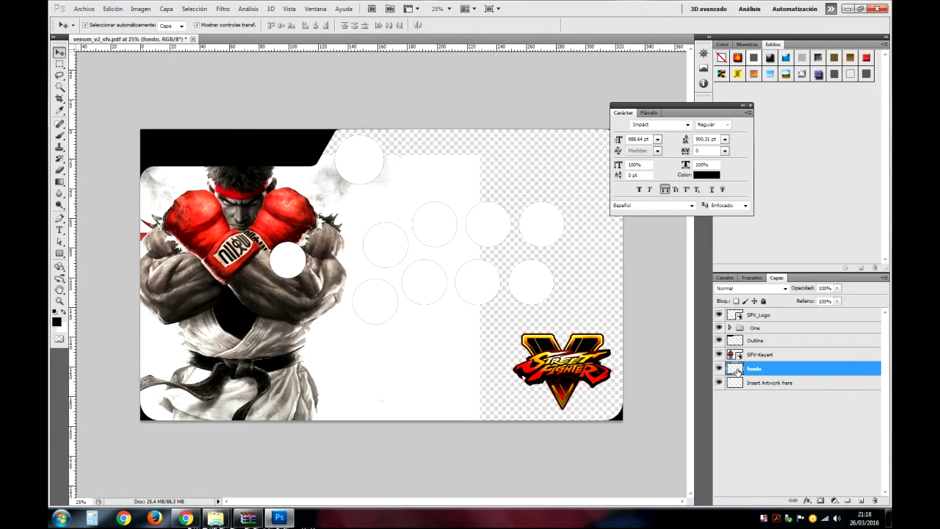
Step: Fill the fondo layer with the white background colour
left_click(140, 9)
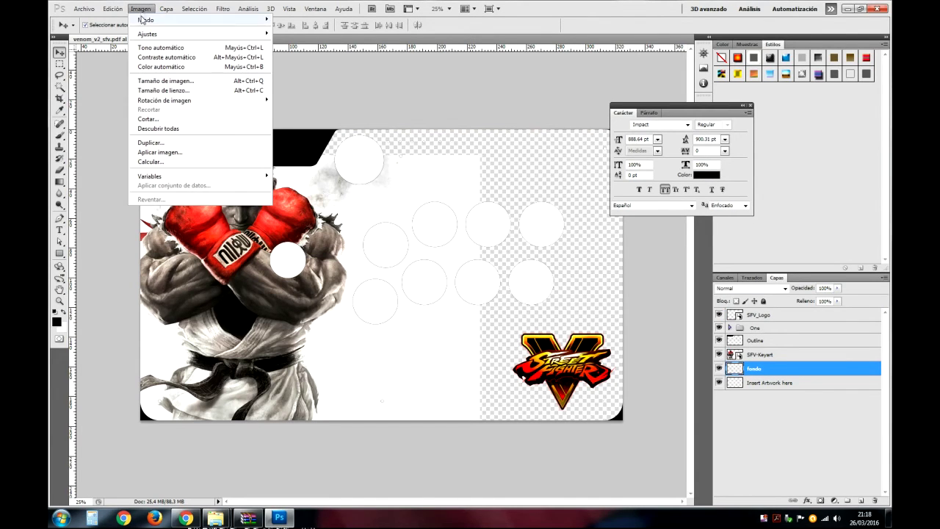
mouse_move(113, 9)
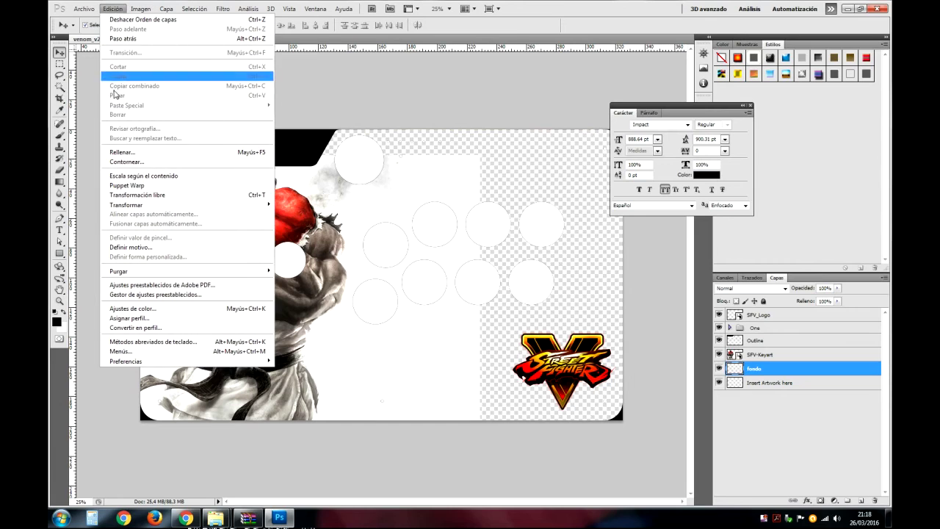
left_click(127, 151)
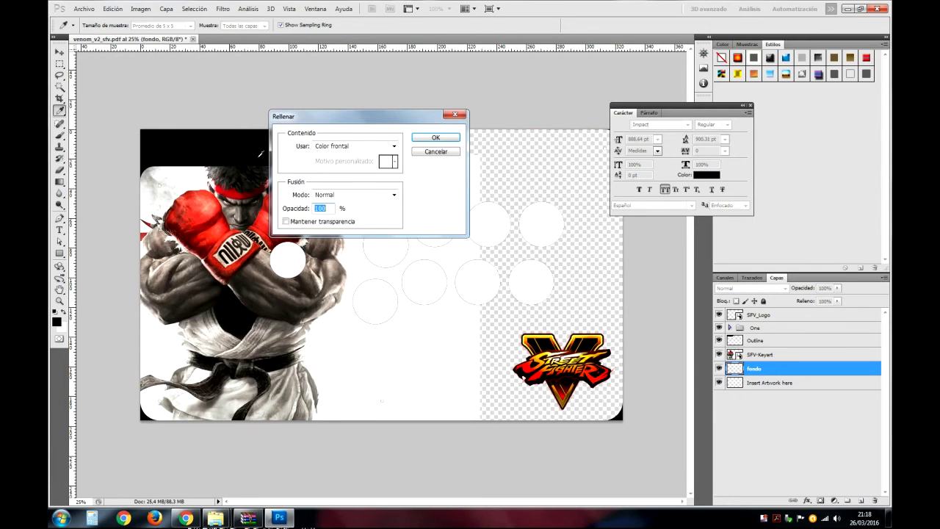
left_click(352, 147)
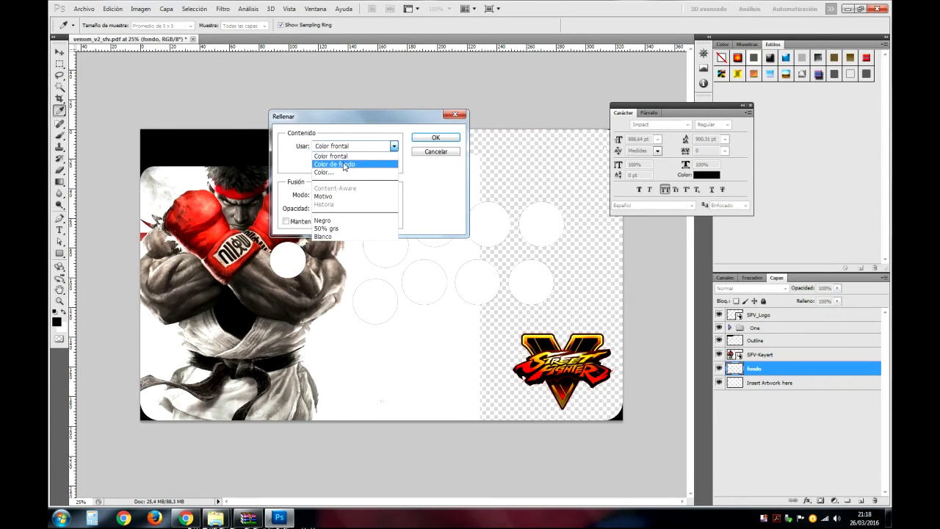
left_click(344, 165)
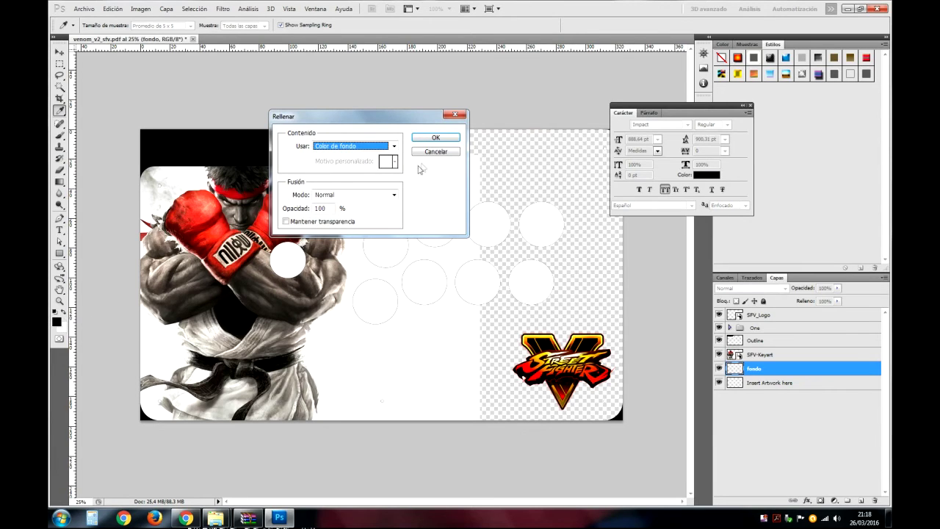
left_click(436, 139)
key("v")
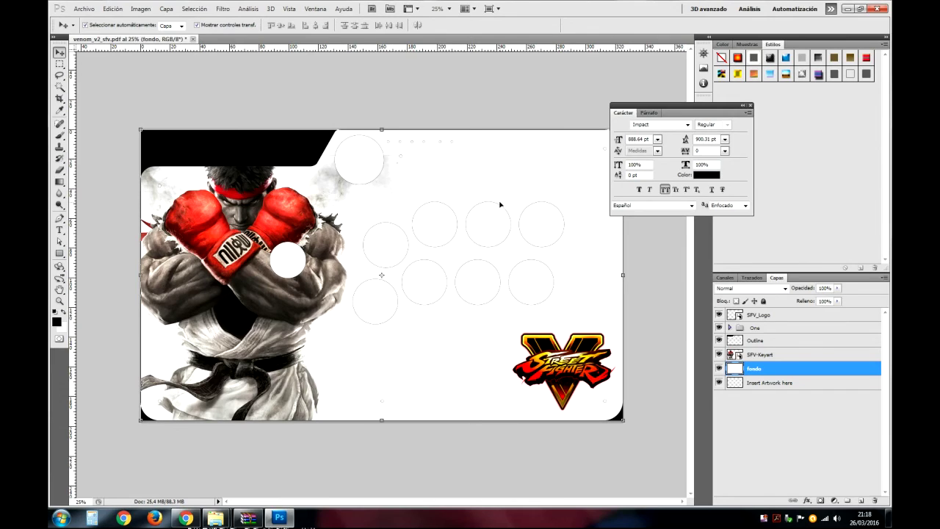
Step: Select the SFV-Keyart layer, switch to the Eraser, and rasterize the layer
left_click(738, 356)
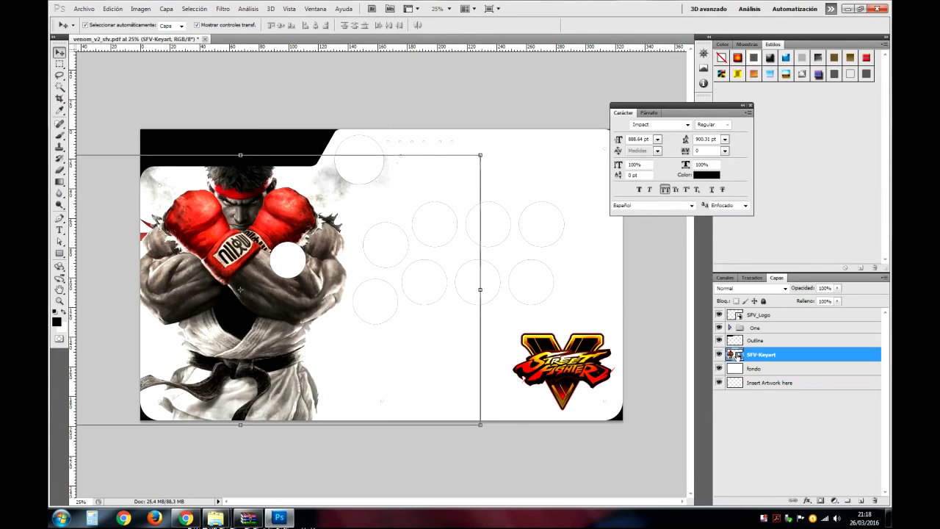
left_click(60, 171)
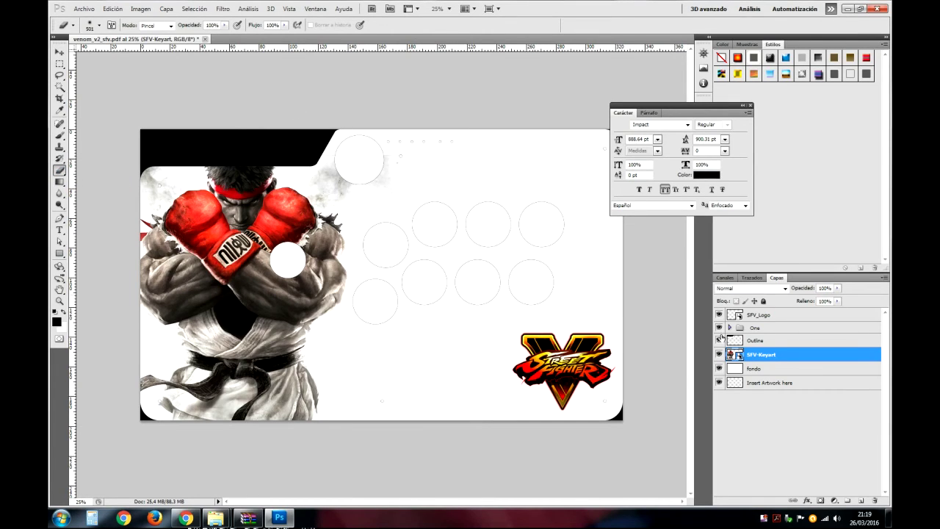
right_click(819, 358)
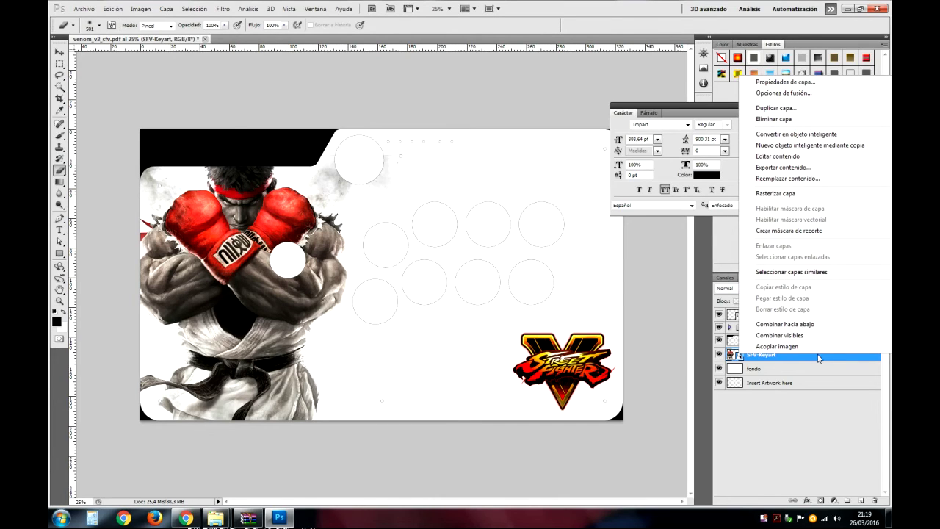
left_click(776, 193)
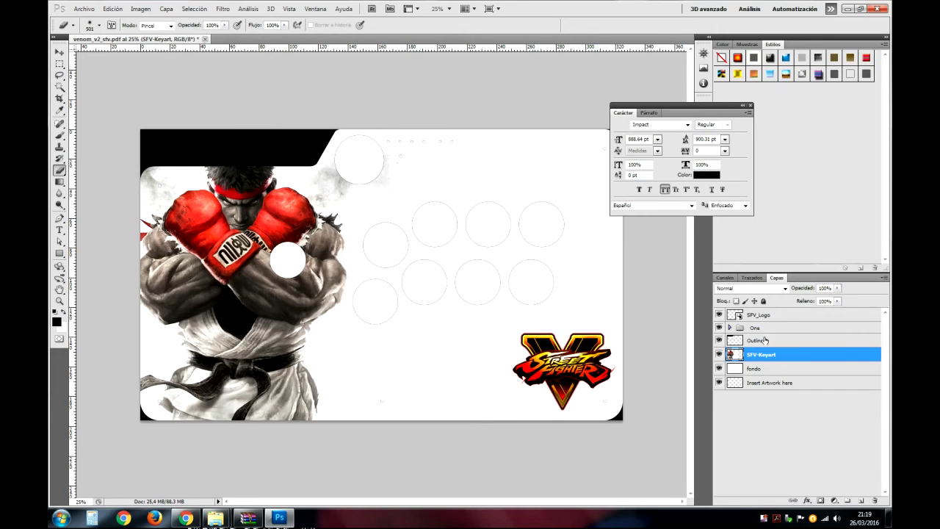
Step: Set the eraser brush size to 200 px
right_click(459, 147)
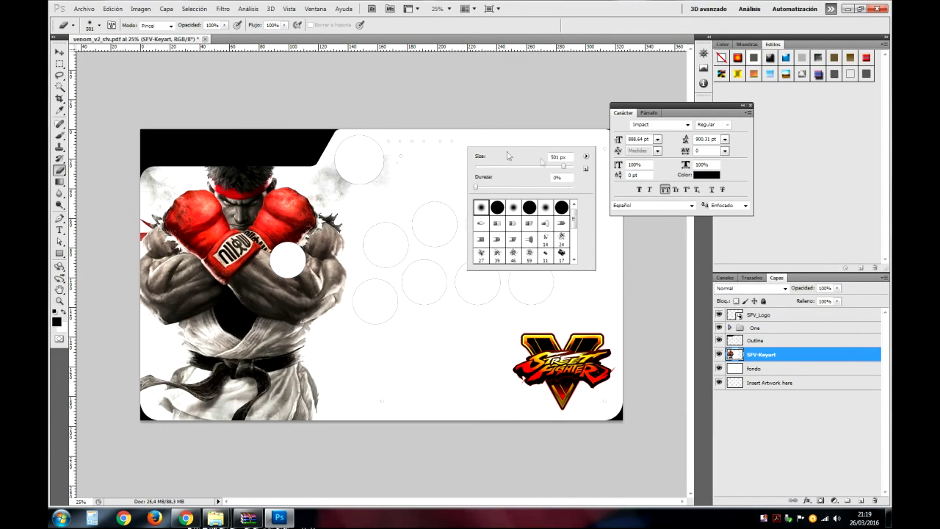
left_click_drag(567, 156, 555, 155)
type("200")
key("Return")
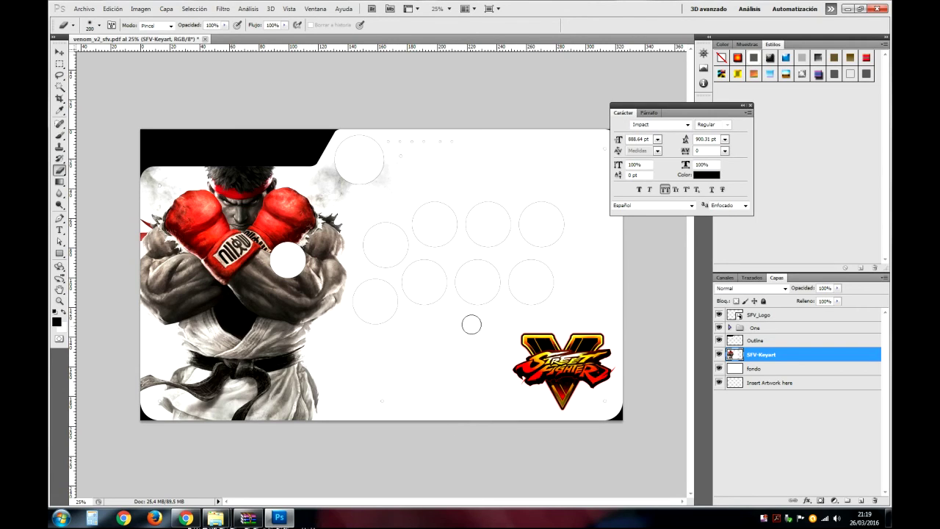
left_click(314, 9)
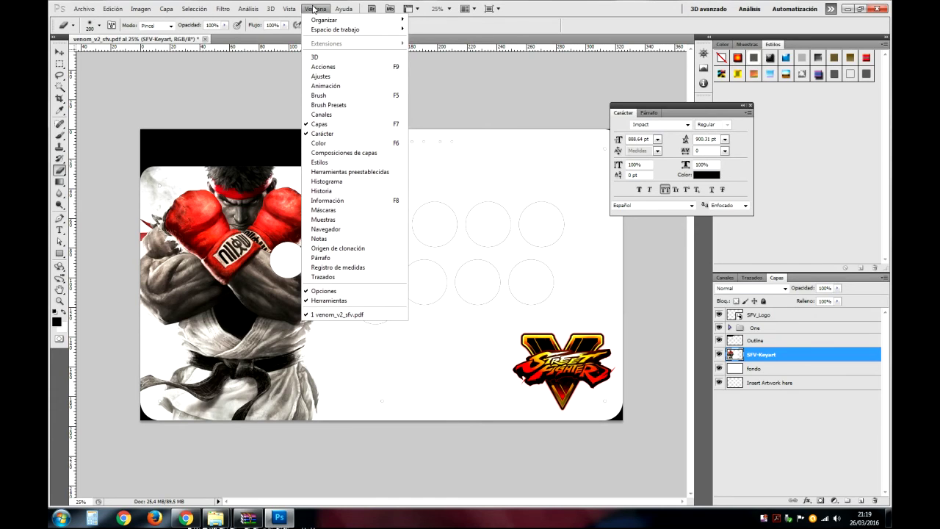
Step: Show the Info panel and float it separately over the Character panel
left_click(345, 200)
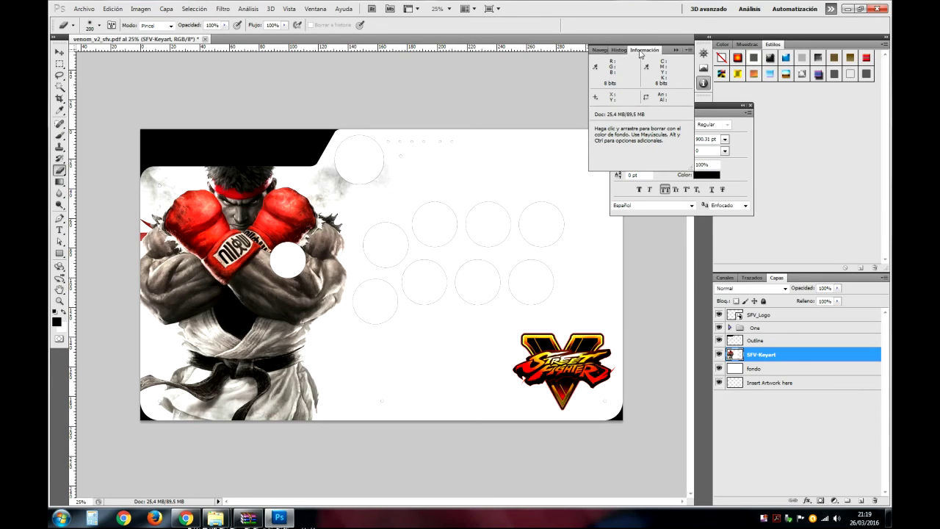
left_click_drag(641, 52, 503, 143)
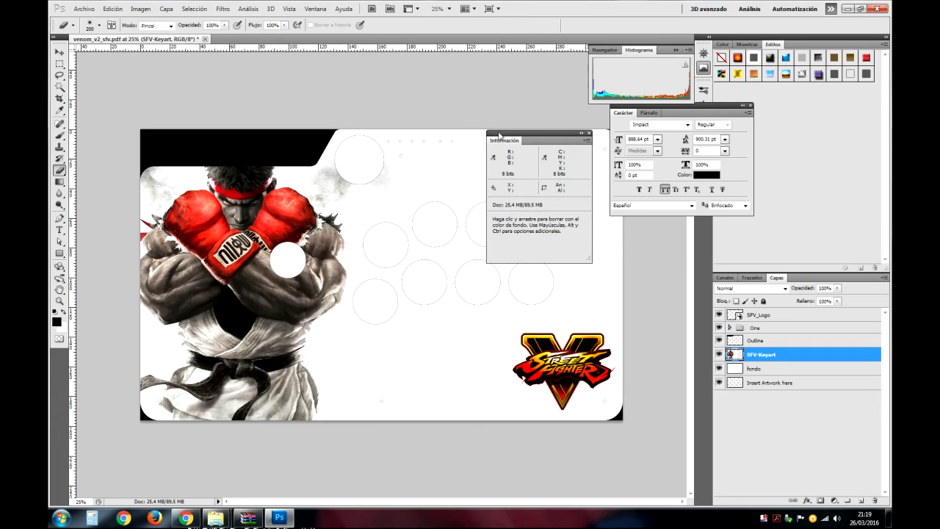
left_click_drag(499, 136, 622, 88)
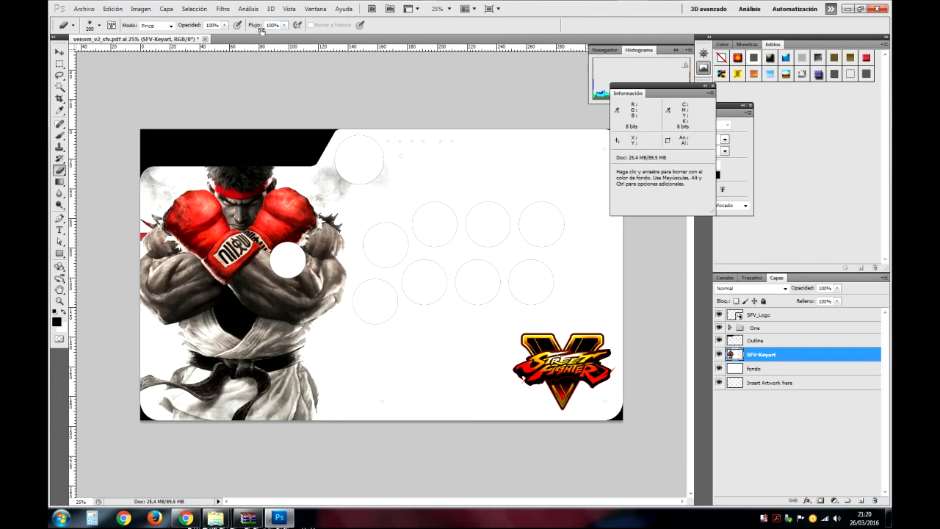
Step: Save a layerless copy named venom_v2_sfv 002.pdf as a high-quality PDF
left_click(83, 9)
left_click(110, 163)
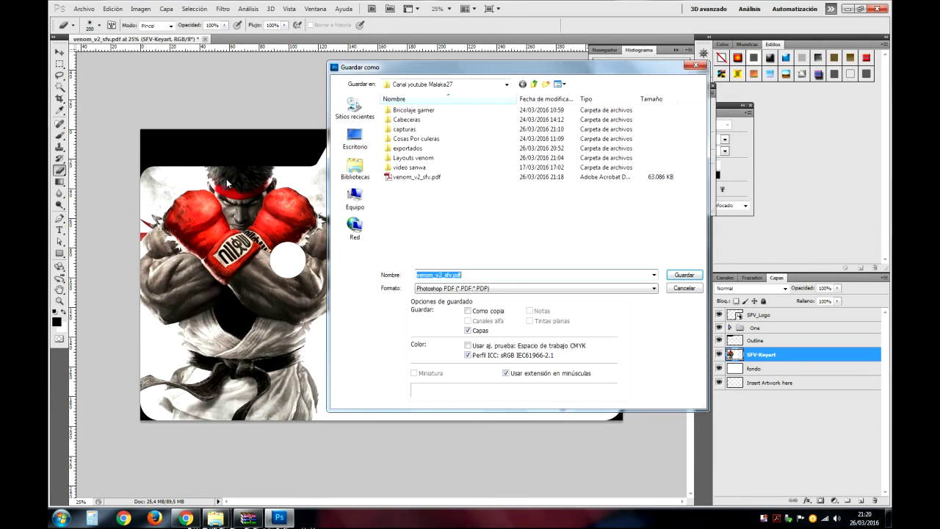
left_click(444, 277)
type("002")
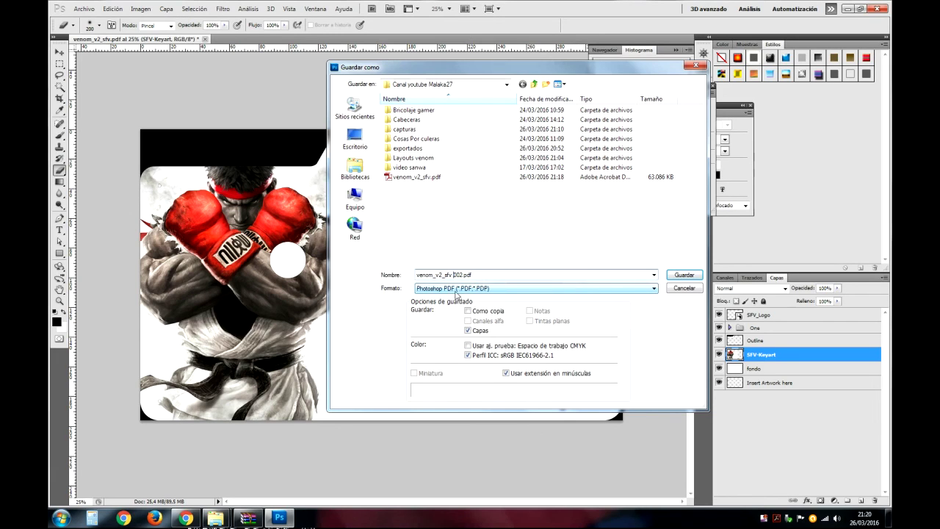
left_click(479, 332)
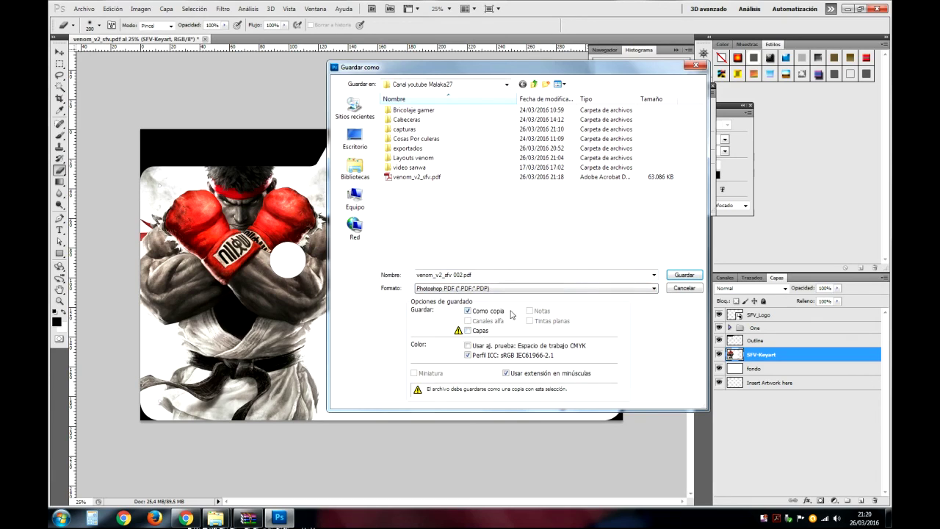
left_click(685, 274)
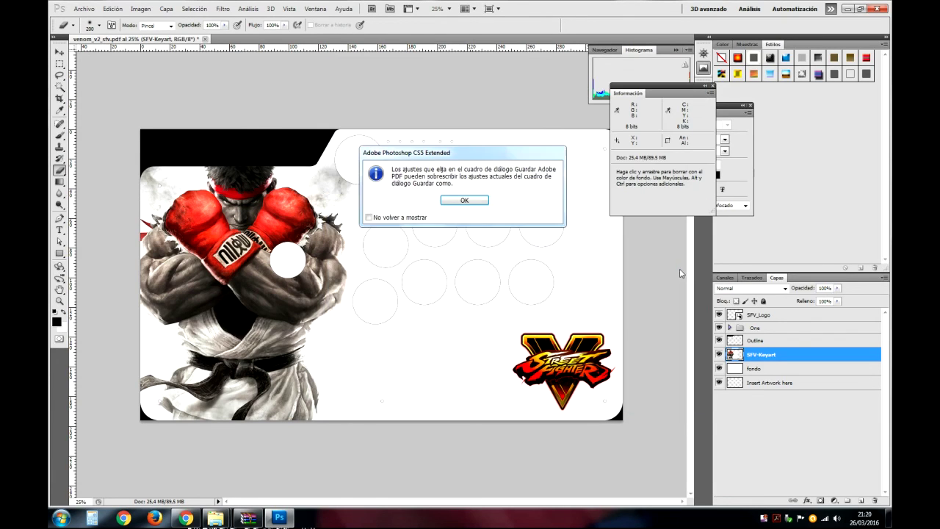
left_click(479, 202)
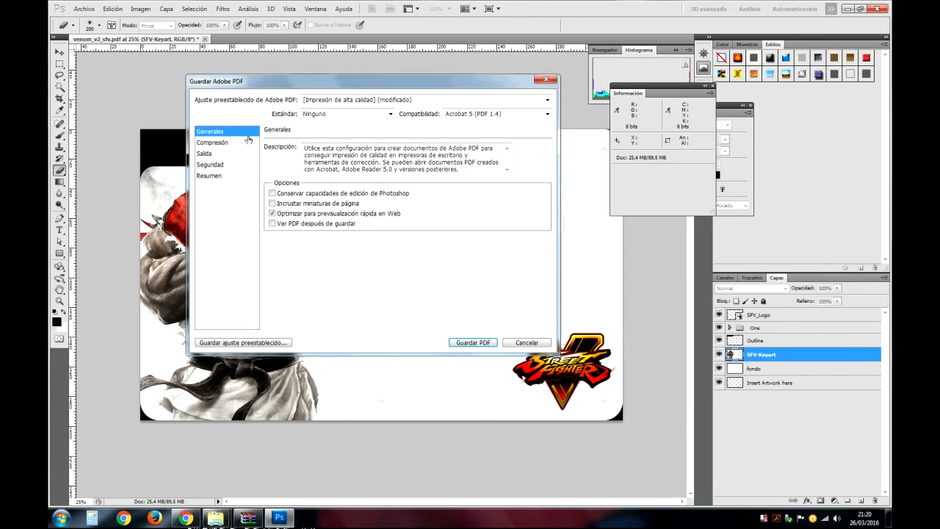
left_click(220, 143)
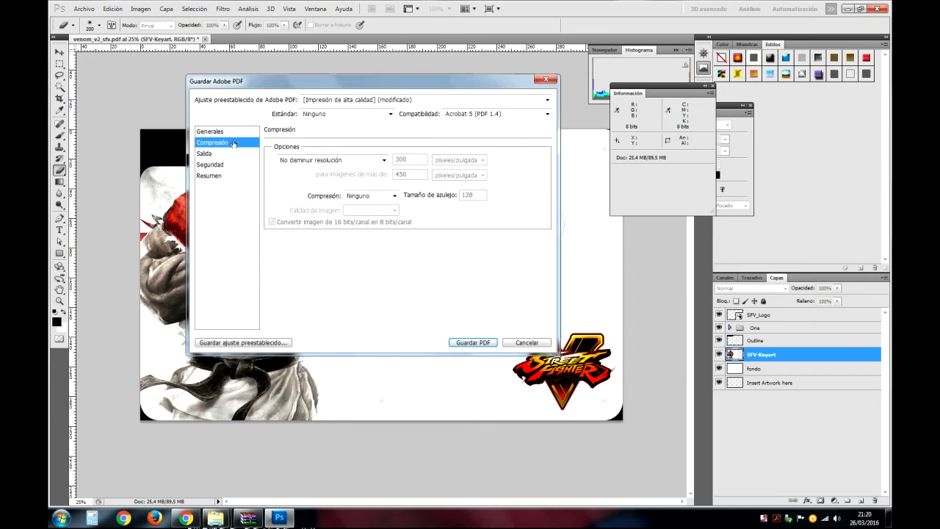
left_click(473, 342)
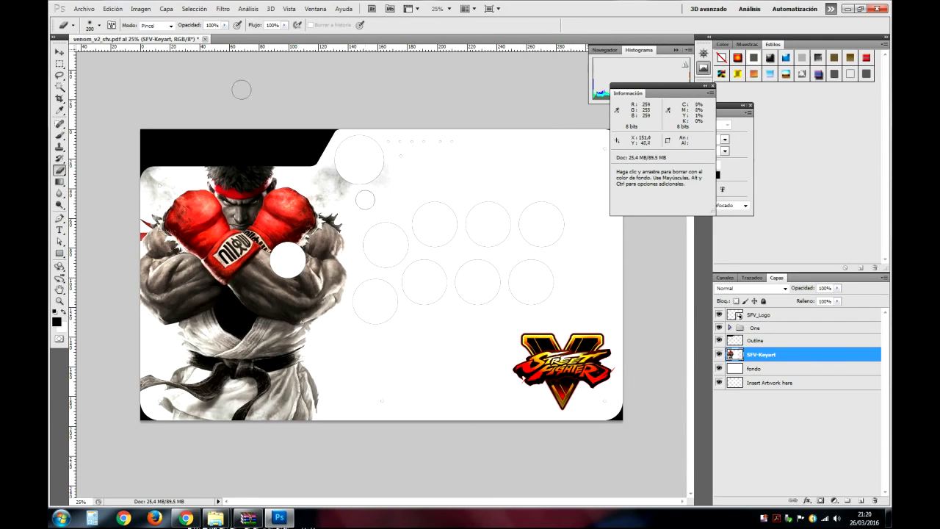